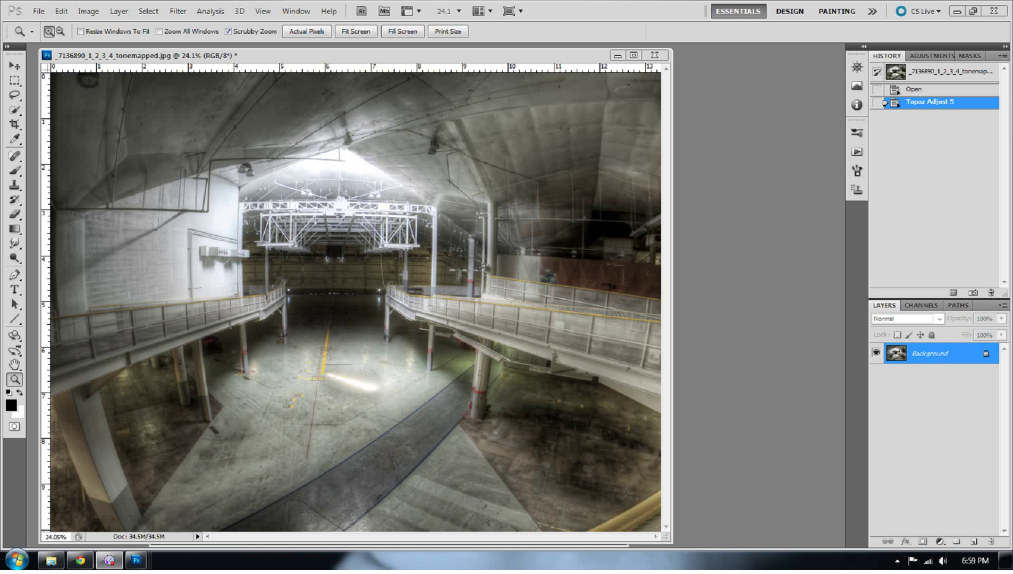
# Open the Topaz Adjust 5 filter on the tonemapped hangar photo
pyautogui.click(175, 11)
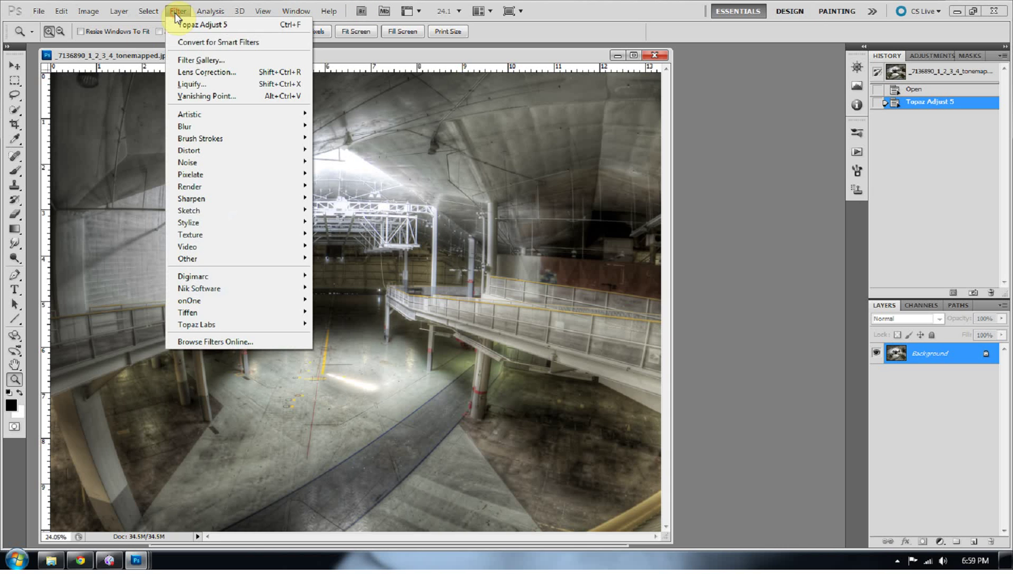
pyautogui.moveTo(249, 325)
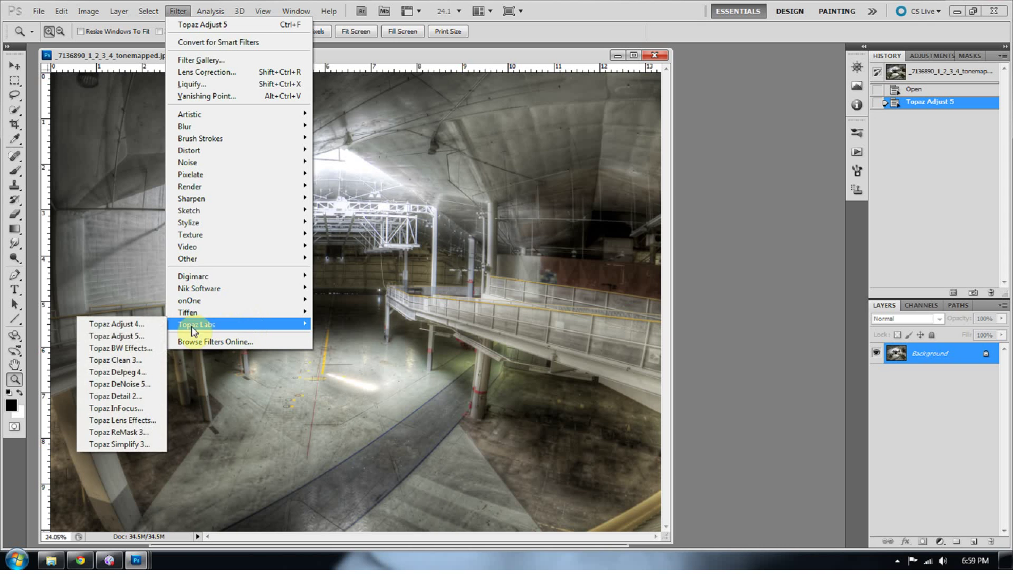
pyautogui.click(140, 337)
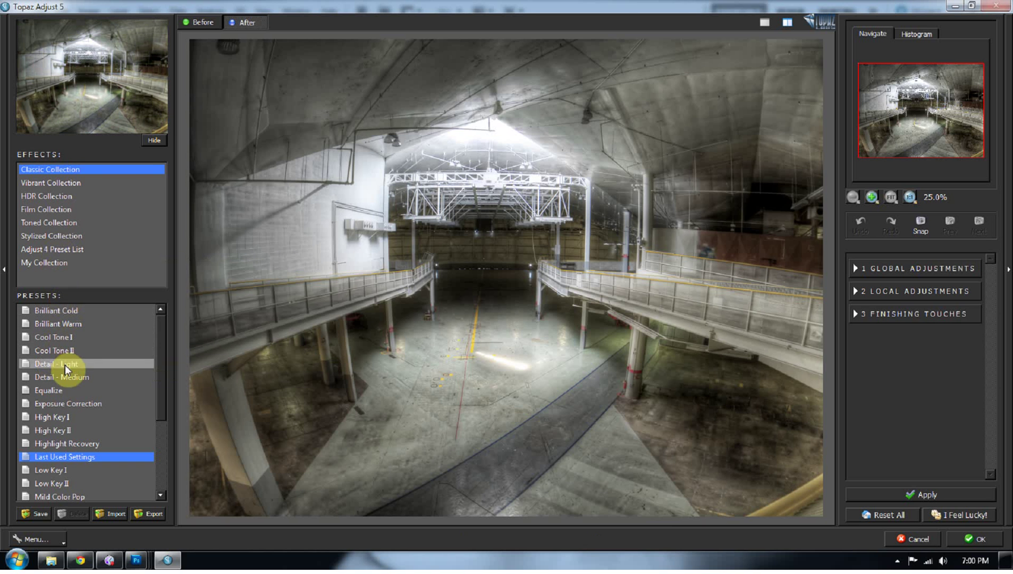
# Try the High Key I preset and replace it with Dynamic Pop II from the HDR Collection
pyautogui.click(59, 416)
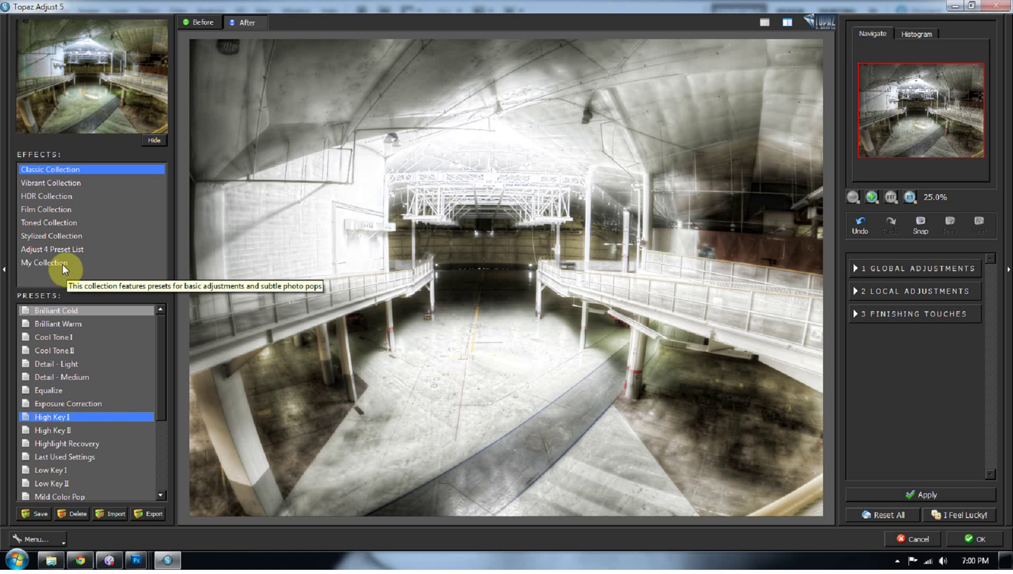
pyautogui.click(59, 196)
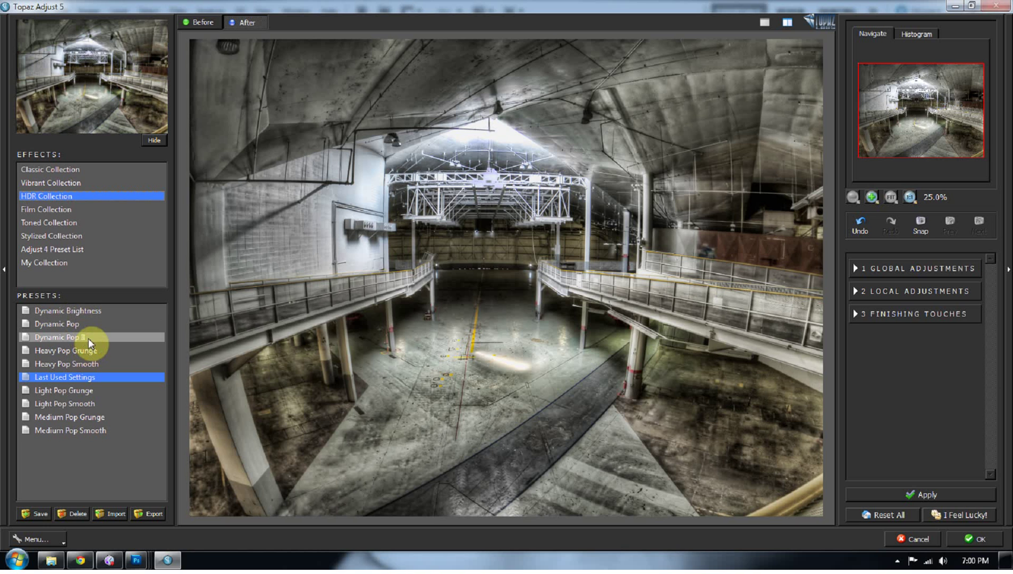
pyautogui.click(88, 337)
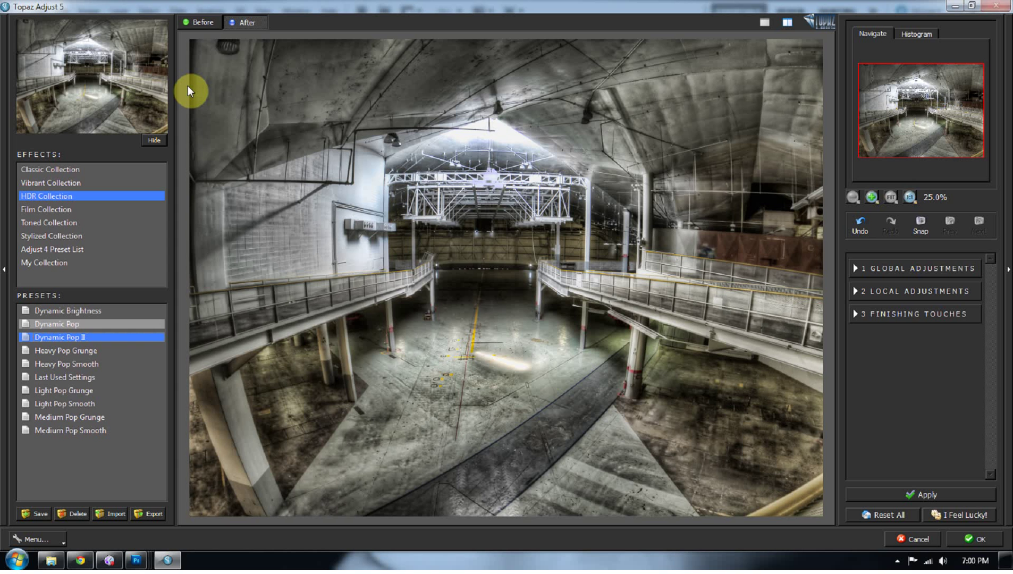
# Compare the original with the adjusted image, inspect its center at 100%, and fit the whole image in view
pyautogui.click(203, 23)
pyautogui.click(248, 22)
pyautogui.click(909, 196)
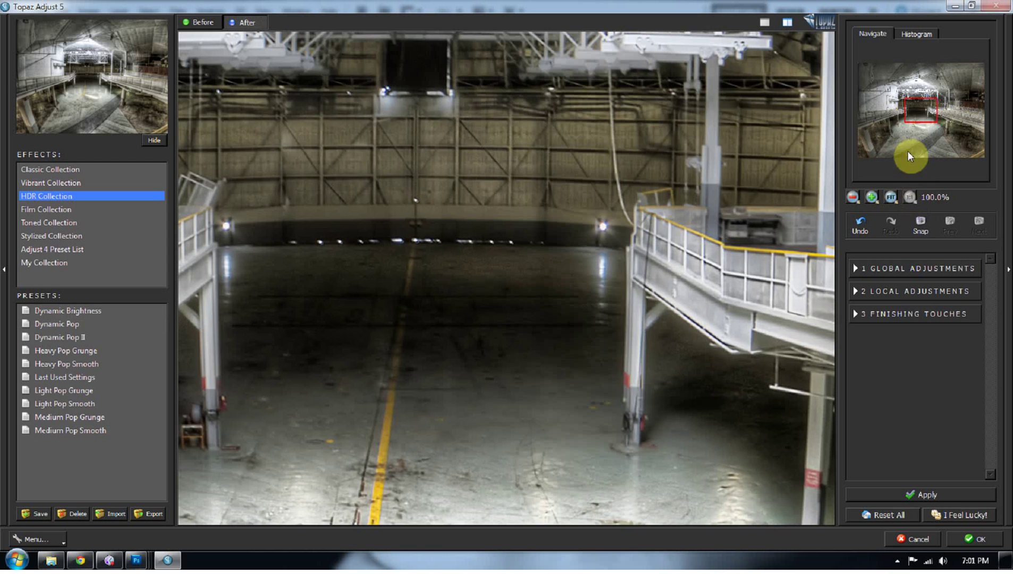
pyautogui.moveTo(908, 139); pyautogui.dragTo(923, 109)
pyautogui.click(891, 197)
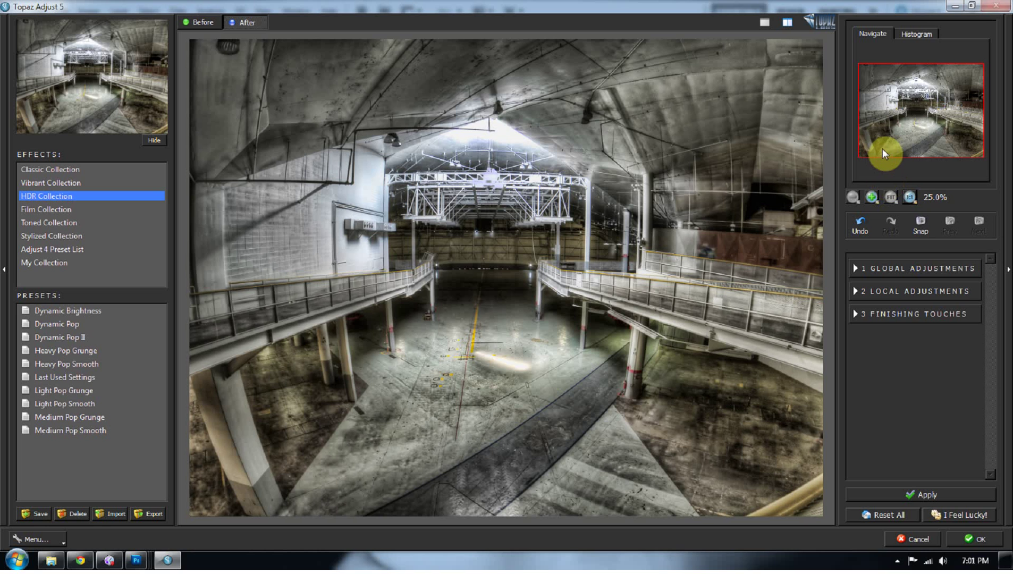
# Switch between the image navigator and the histogram, leaving the histogram displayed
pyautogui.click(906, 33)
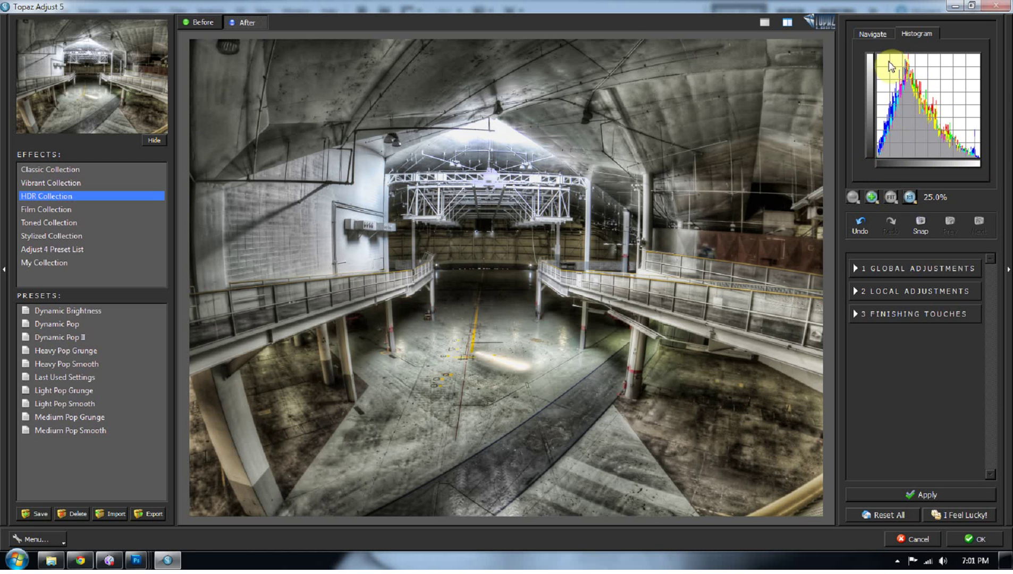
pyautogui.click(873, 34)
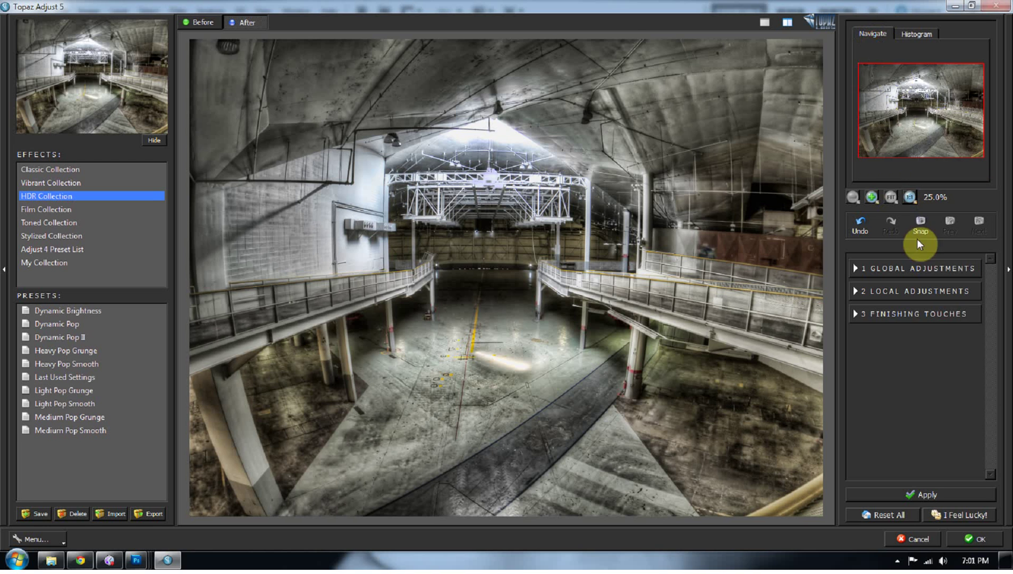
pyautogui.click(917, 34)
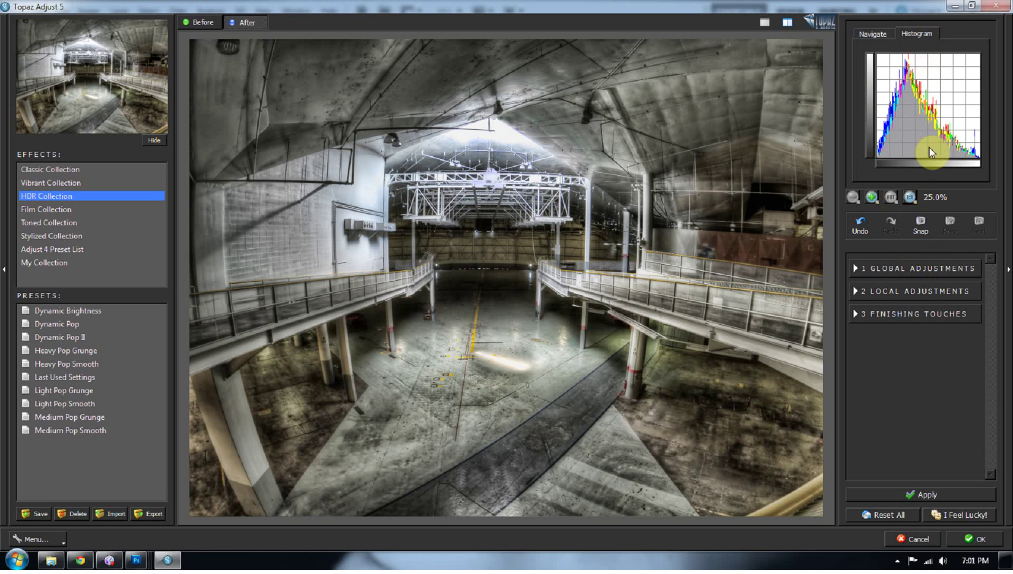
# Try the global Adaptive Exposure at 1.00 with Regions at 1, 50 and 4
pyautogui.click(856, 270)
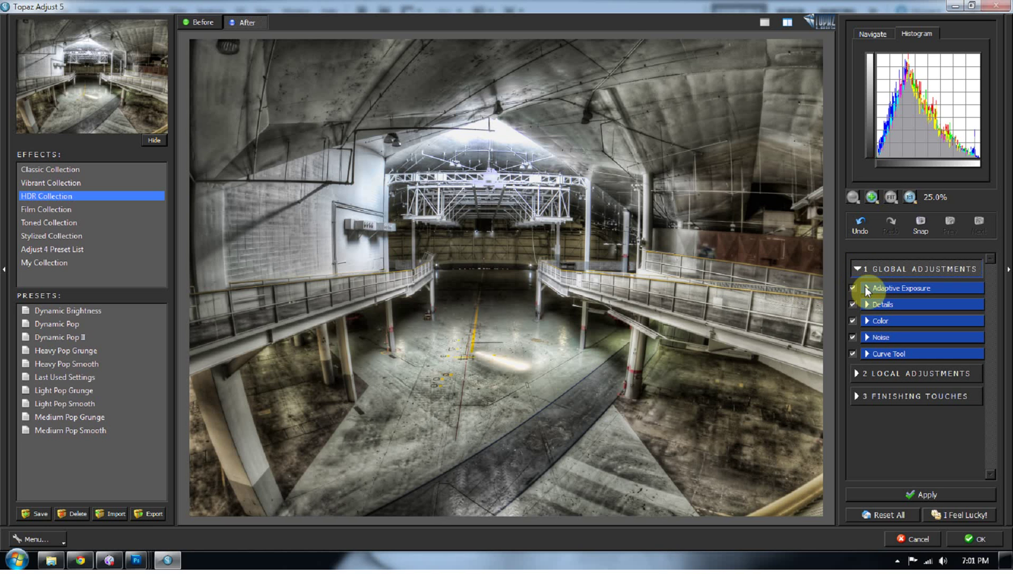
pyautogui.click(866, 288)
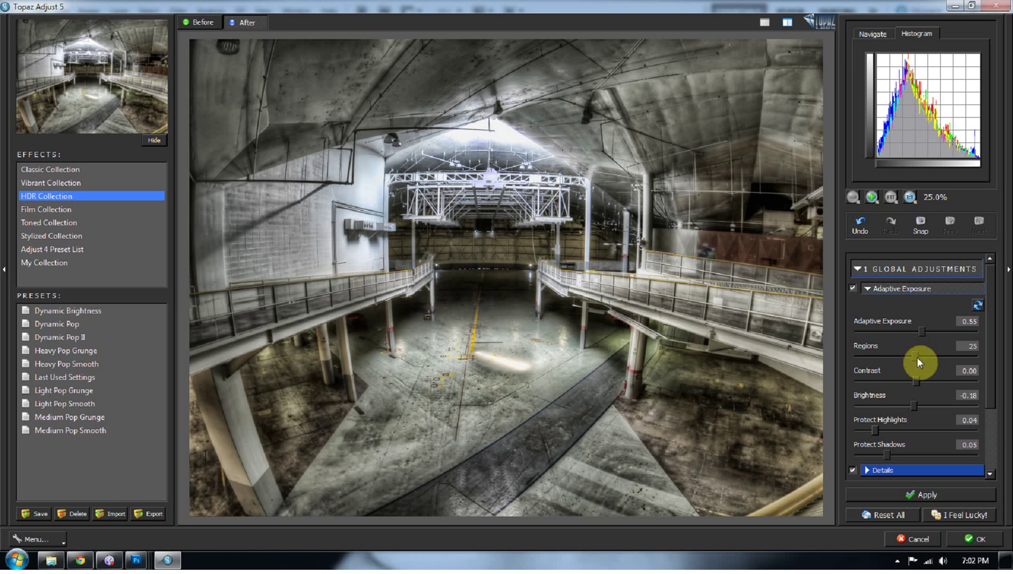
pyautogui.moveTo(921, 331); pyautogui.dragTo(995, 334)
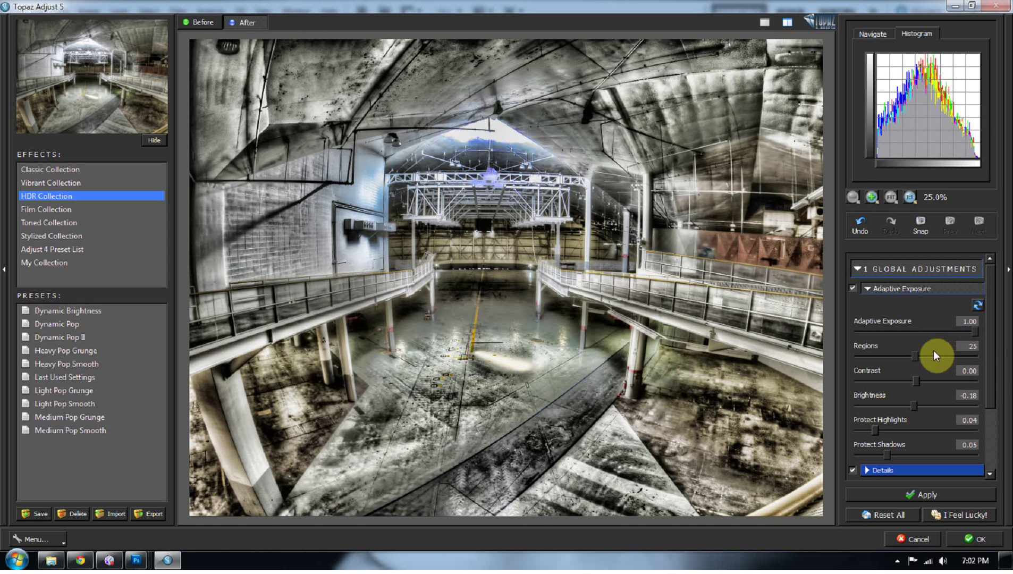
pyautogui.moveTo(916, 356); pyautogui.dragTo(827, 359)
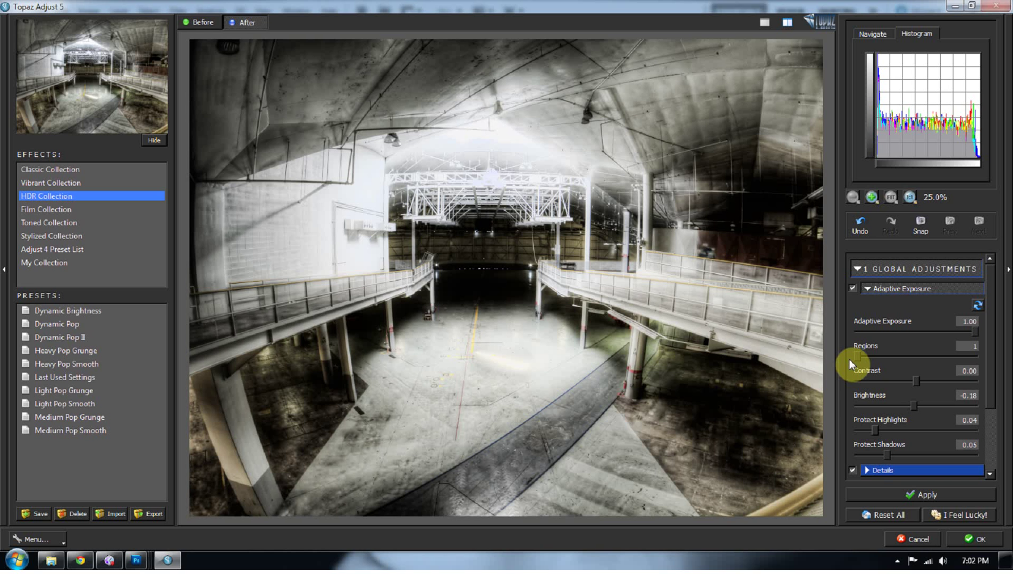
pyautogui.moveTo(855, 354); pyautogui.dragTo(973, 351)
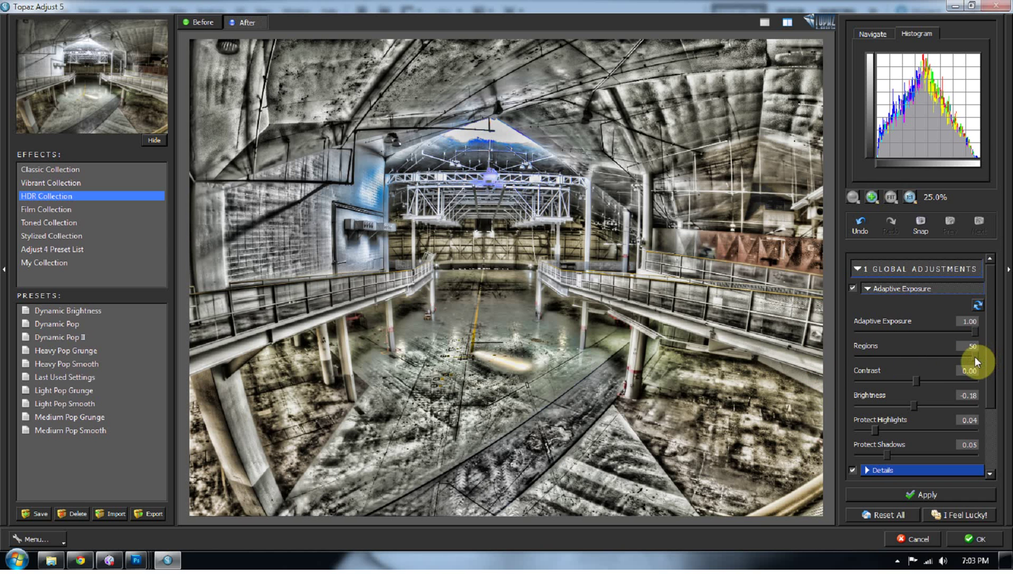
pyautogui.moveTo(975, 357); pyautogui.dragTo(863, 360)
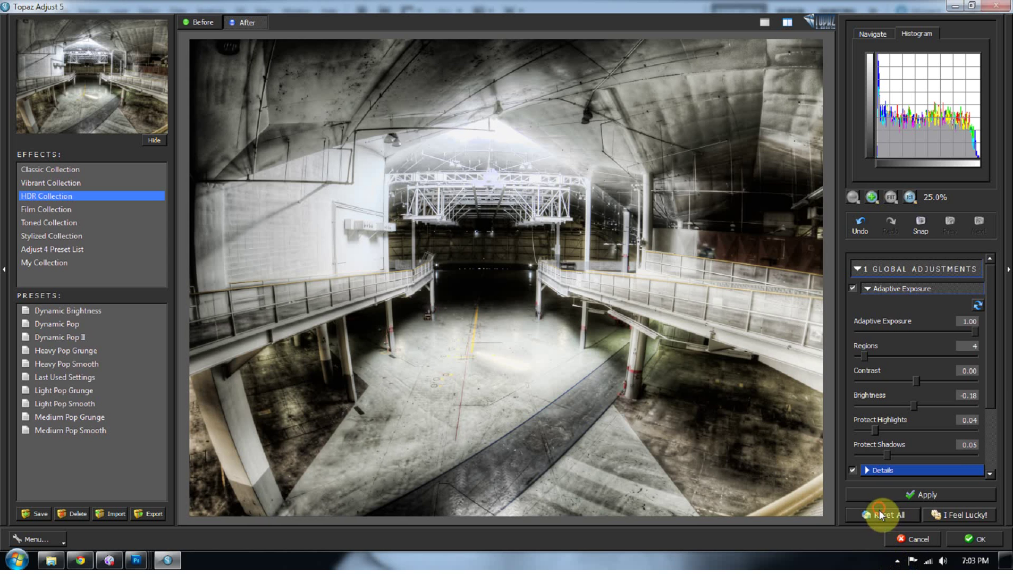
# Reset all adjustments and reapply the Dynamic Pop II preset
pyautogui.click(879, 512)
pyautogui.click(69, 338)
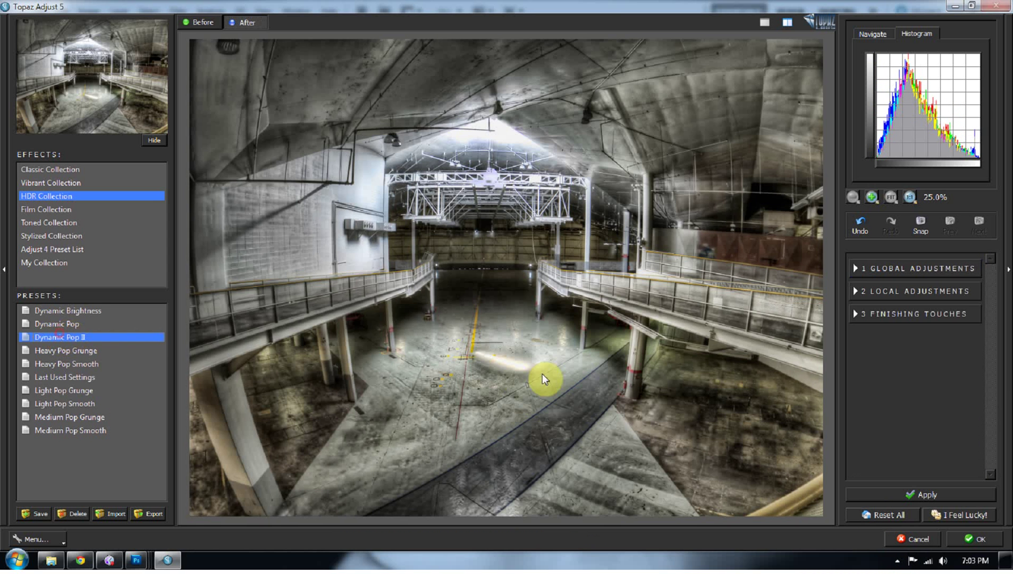
# Review the Adaptive Exposure settings in the global adjustments and collapse them again
pyautogui.click(891, 271)
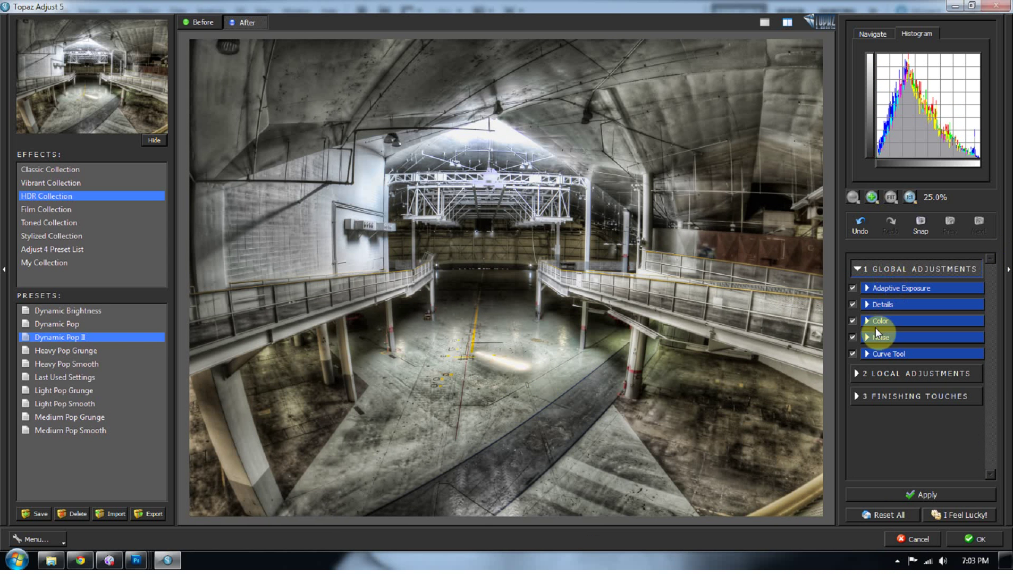
pyautogui.click(869, 287)
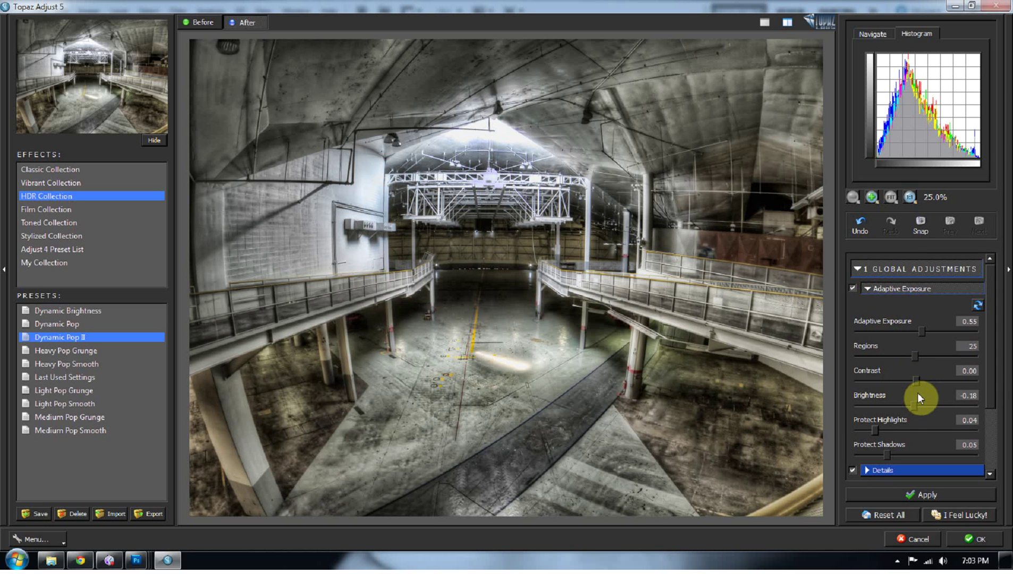
pyautogui.scroll(-1, 917, 394)
pyautogui.scroll(1, 899, 372)
pyautogui.click(870, 288)
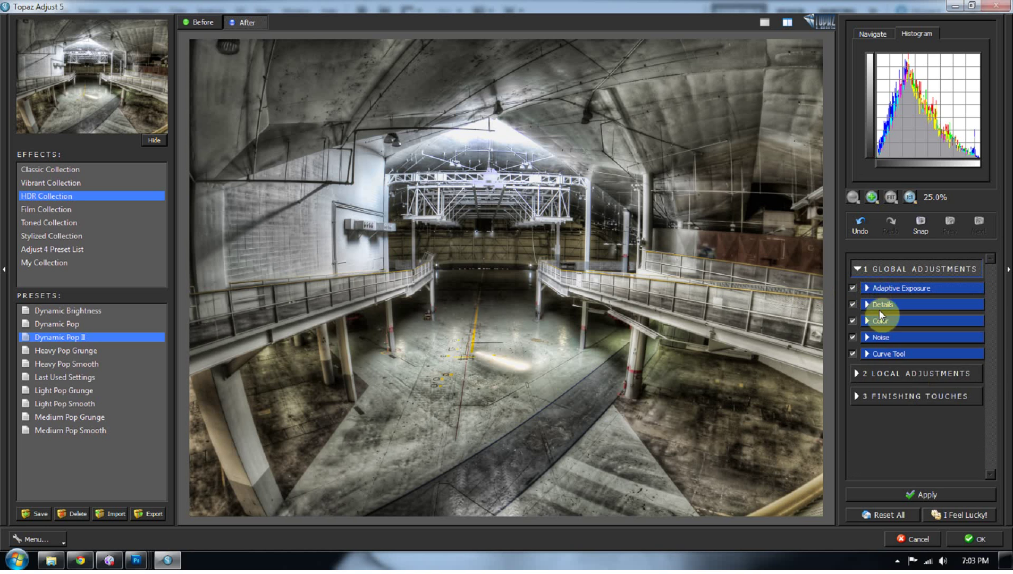
# Try a Details Strength of 2.41 with Detail Boost at 1.94 and 1.80, and reset the Details settings
pyautogui.click(868, 304)
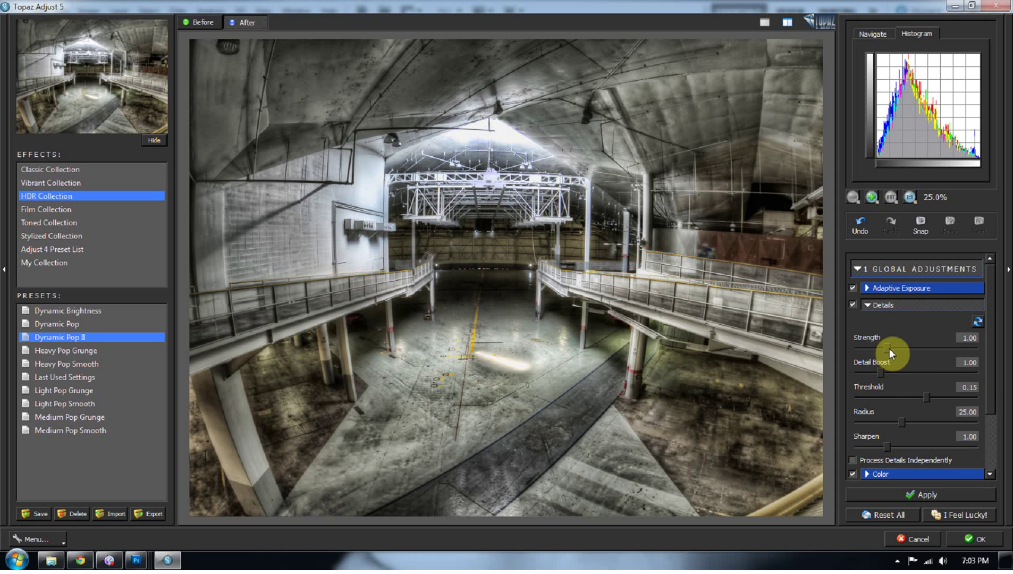
pyautogui.moveTo(888, 349); pyautogui.dragTo(909, 369)
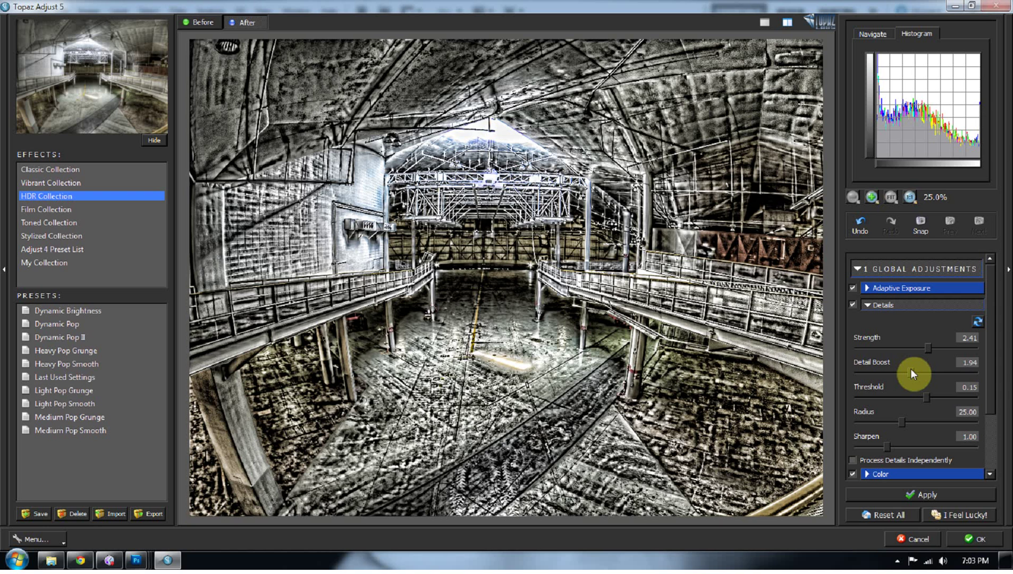
pyautogui.moveTo(909, 369); pyautogui.dragTo(902, 371)
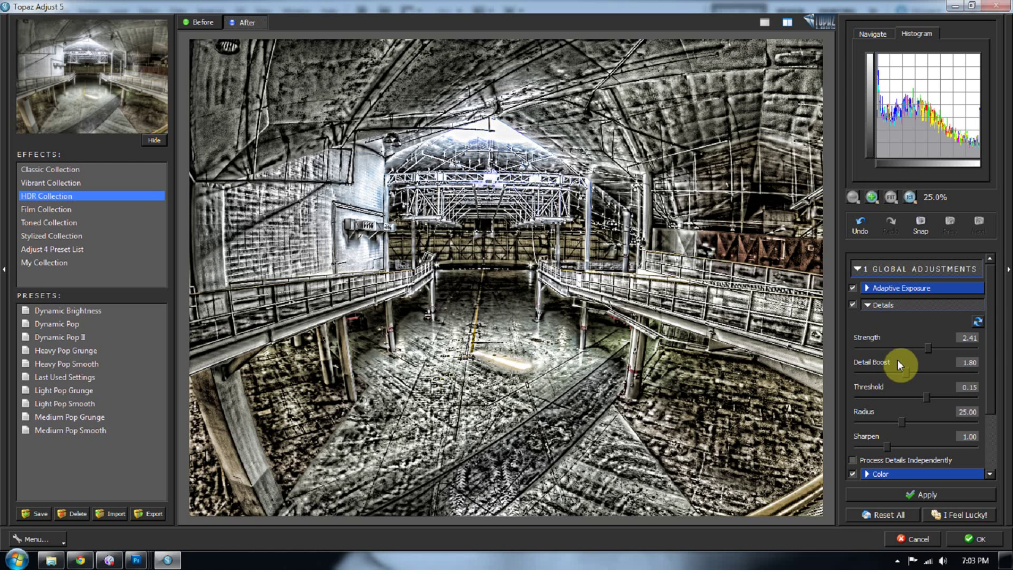
pyautogui.click(977, 322)
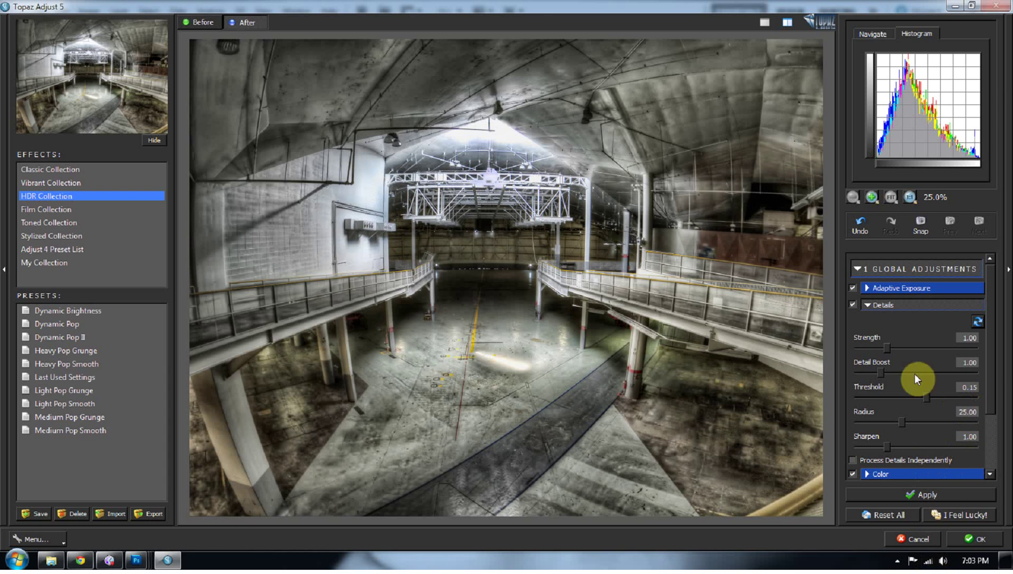
pyautogui.scroll(-1, 900, 391)
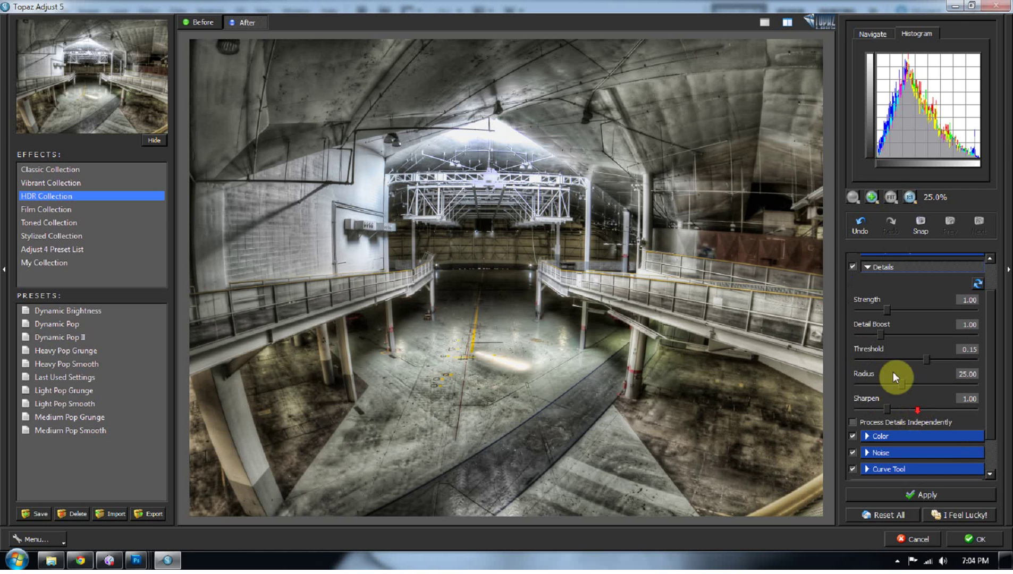
pyautogui.scroll(1, 896, 372)
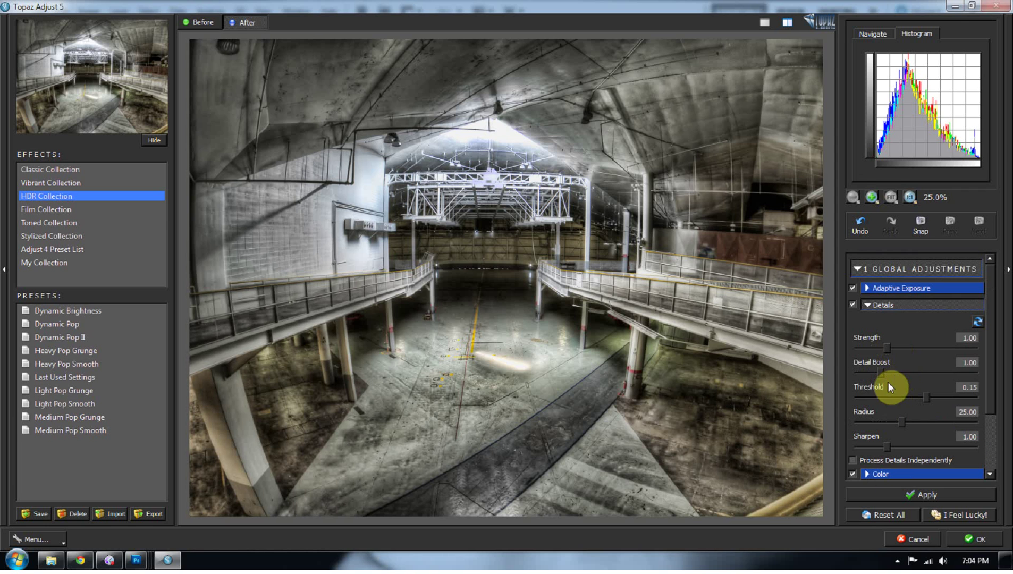
pyautogui.click(867, 305)
# Try 50 Color Regions with Adaptive Saturation at 1.00, and reset the Color settings
pyautogui.click(863, 321)
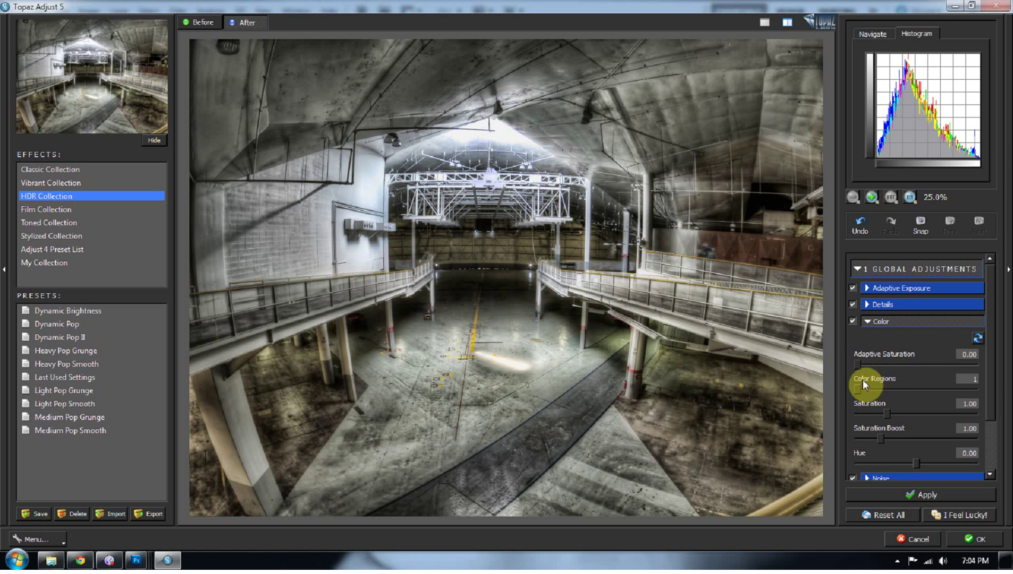
pyautogui.moveTo(855, 390); pyautogui.dragTo(966, 389)
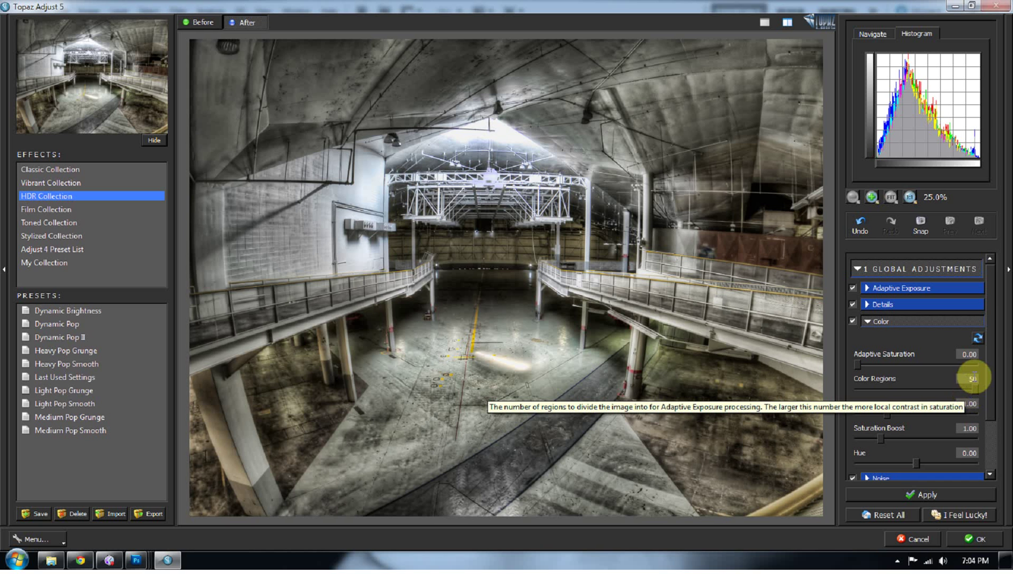
pyautogui.click(856, 364)
pyautogui.moveTo(902, 363); pyautogui.dragTo(1002, 383)
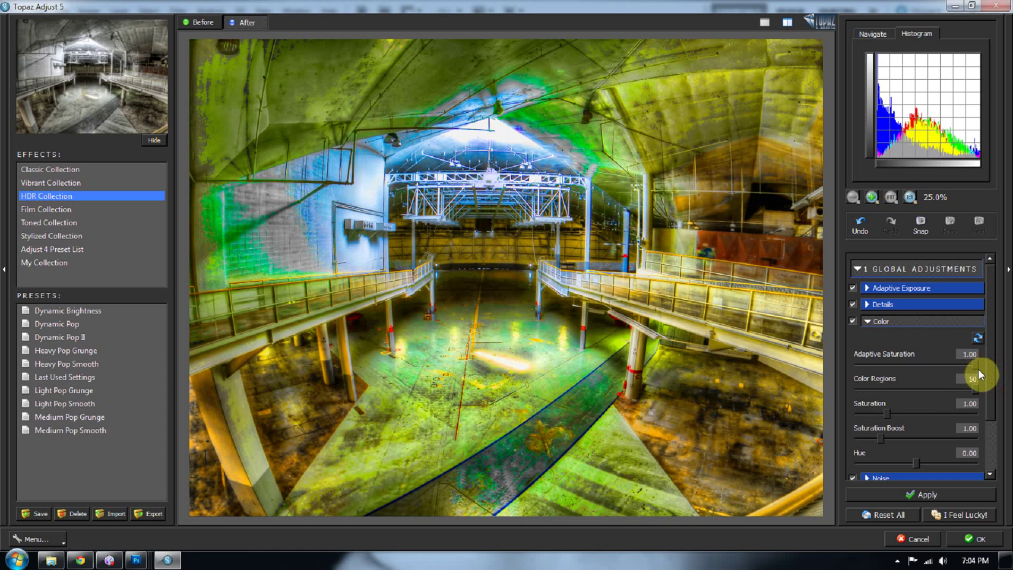
pyautogui.click(978, 337)
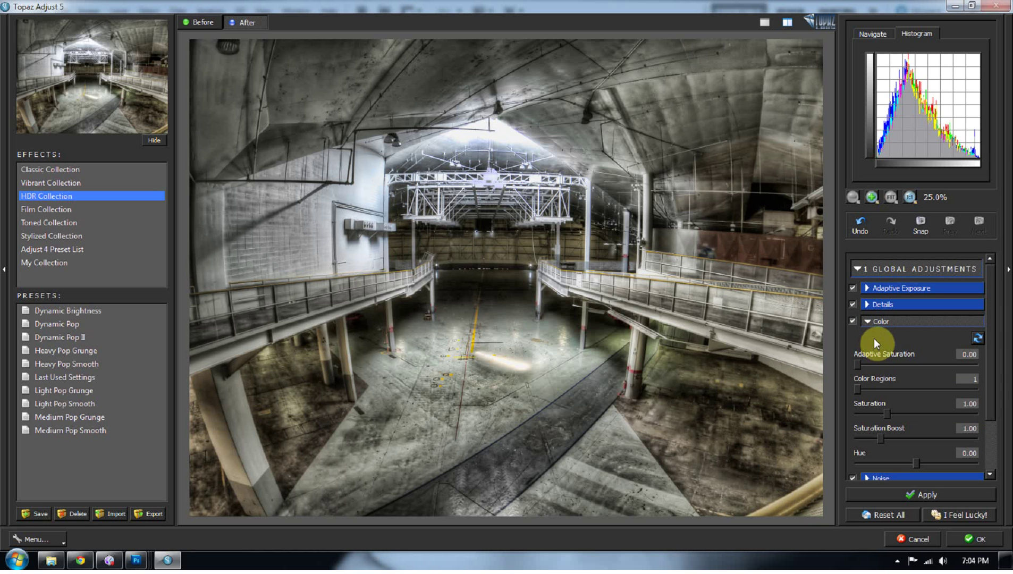
pyautogui.click(865, 322)
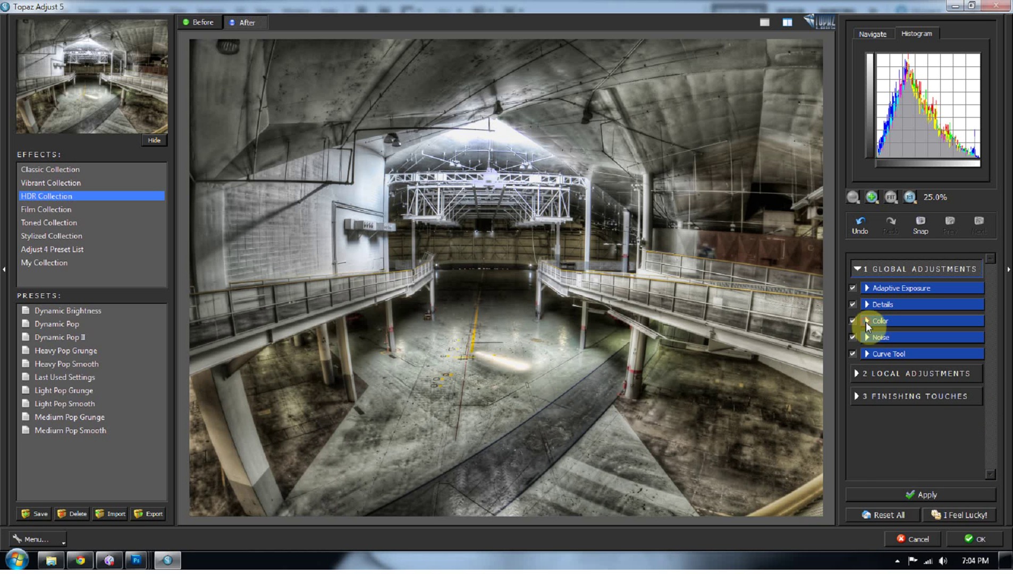
# Set the Noise Suppression to 0.88 and inspect the dark floor in the image's lower-right area at 100%
pyautogui.click(865, 337)
pyautogui.moveTo(857, 379); pyautogui.dragTo(882, 376)
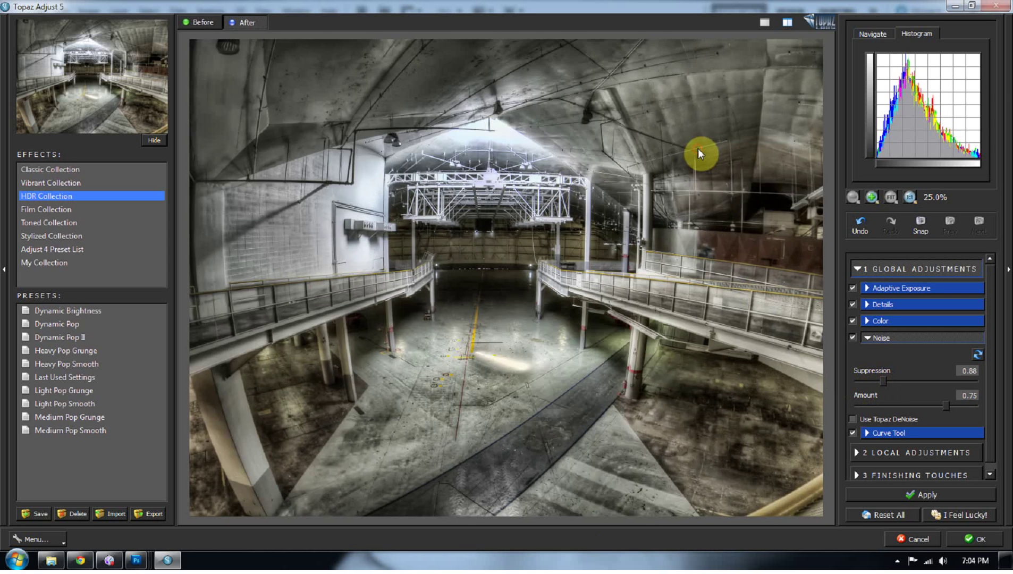
pyautogui.click(697, 148)
pyautogui.click(907, 197)
pyautogui.click(872, 33)
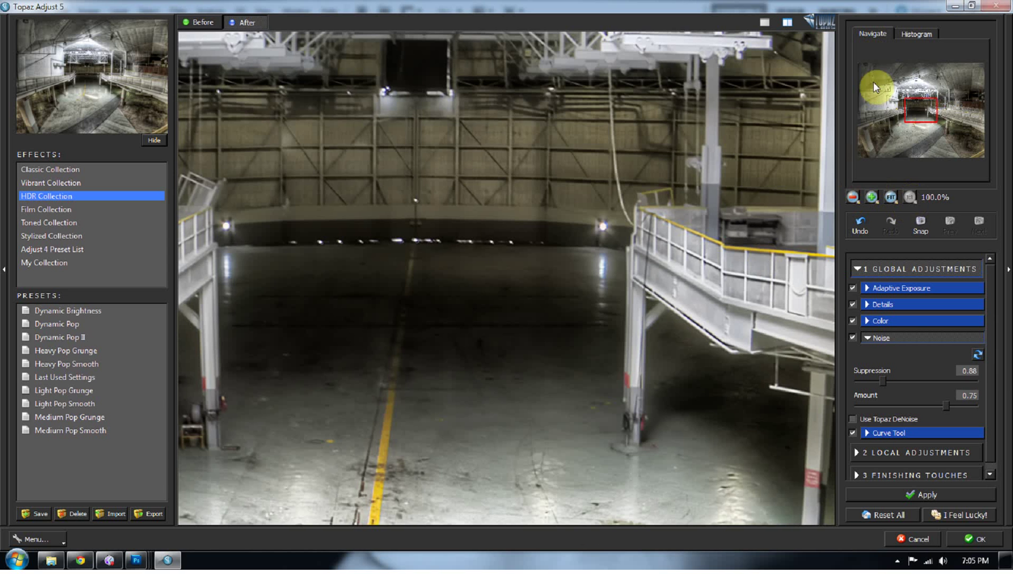
pyautogui.moveTo(921, 103); pyautogui.dragTo(980, 139)
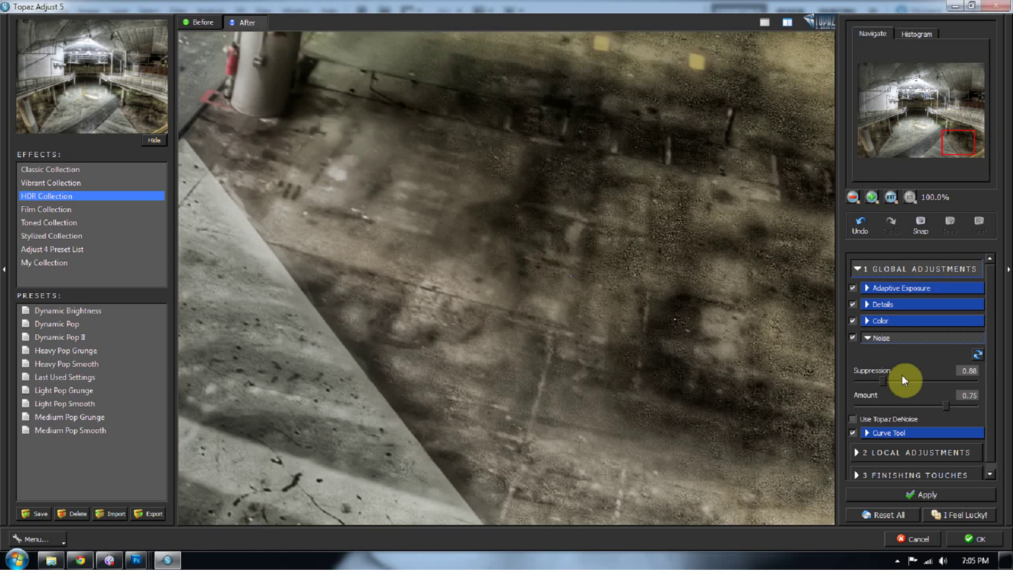
# Try a much stronger Noise Suppression with the Amount at 1.00, reset the Noise settings and fit the whole image in view
pyautogui.moveTo(922, 382); pyautogui.dragTo(962, 381)
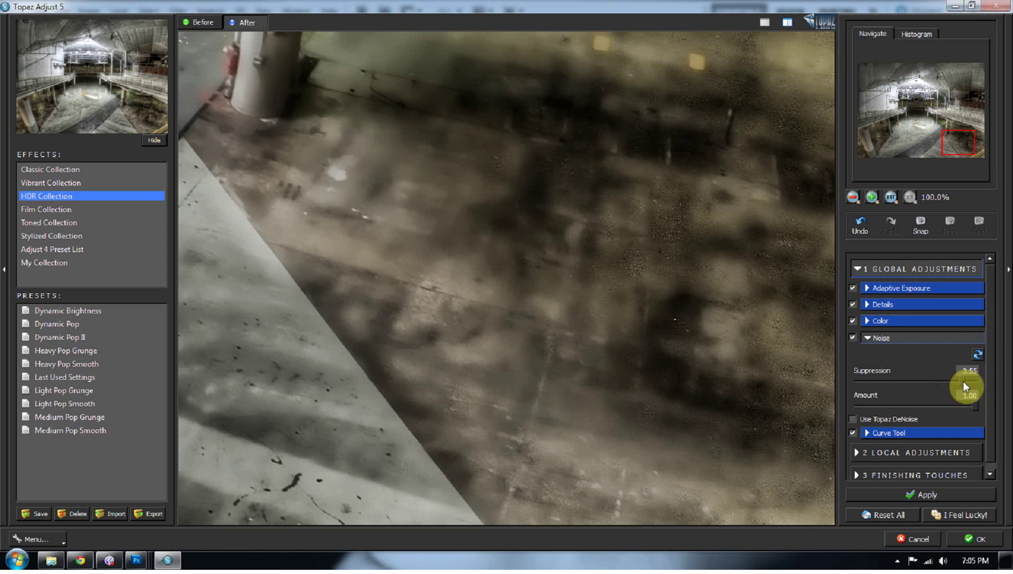
pyautogui.click(971, 357)
pyautogui.click(891, 196)
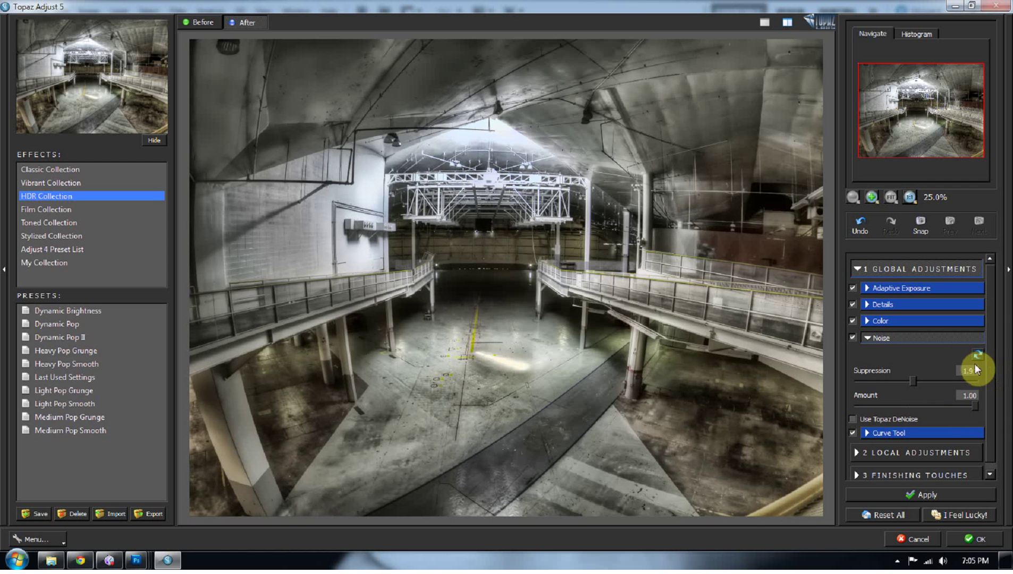
pyautogui.click(872, 338)
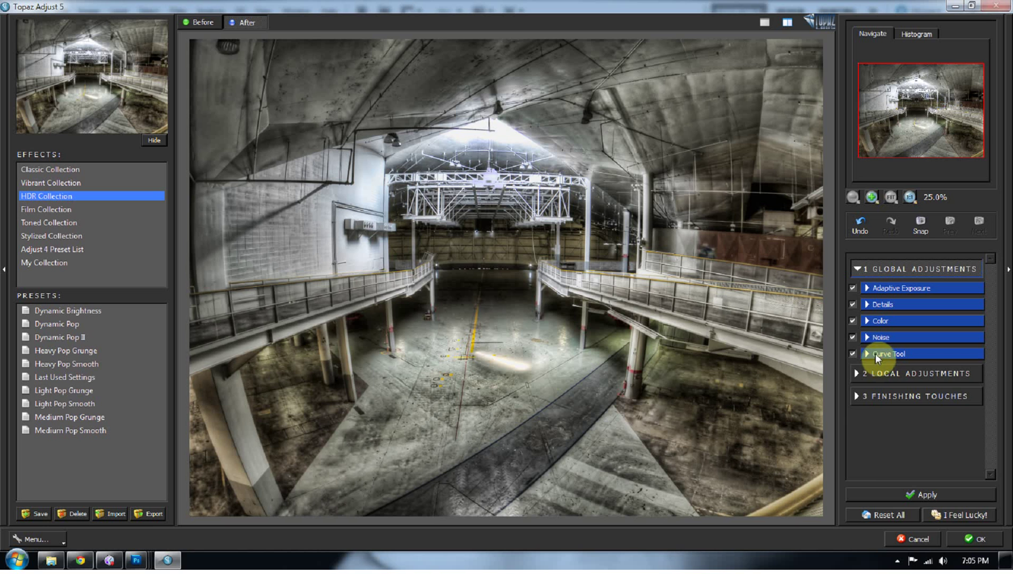
# Add a shadow point and a highlight point to the tone curve in the Curve Tool, and collapse its settings
pyautogui.click(869, 353)
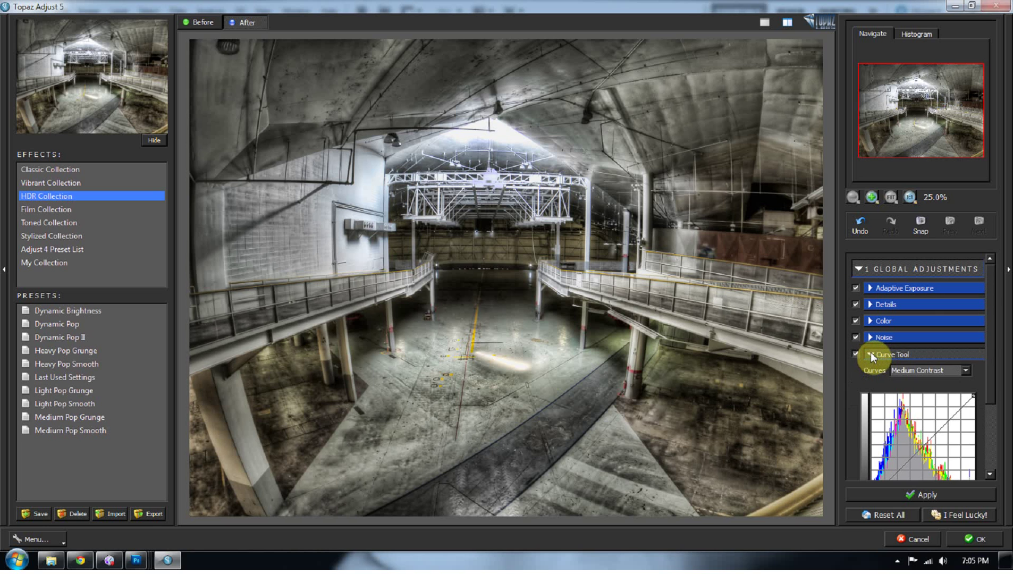
pyautogui.click(899, 469)
pyautogui.moveTo(946, 423); pyautogui.dragTo(945, 419)
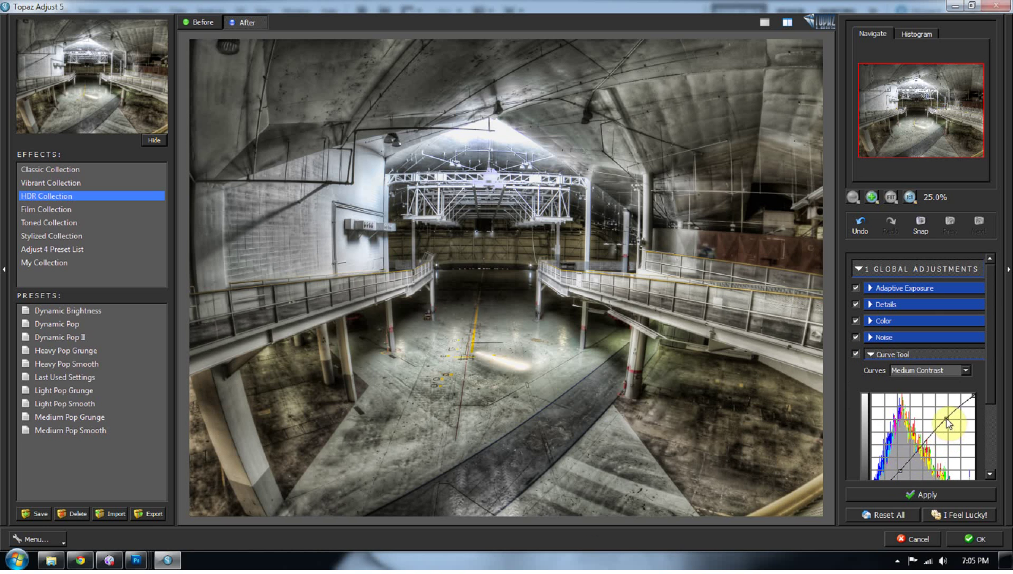
pyautogui.click(870, 356)
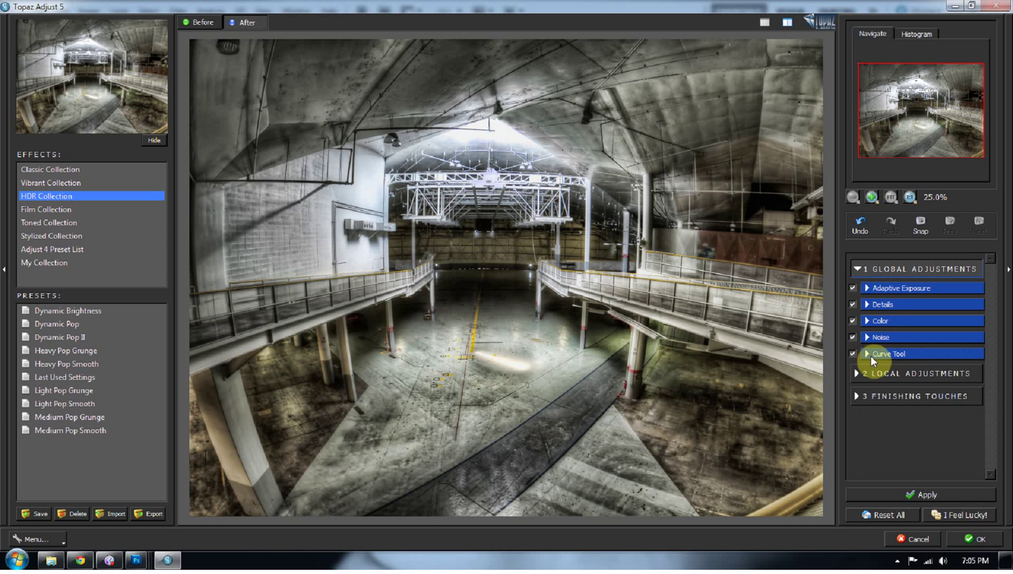
# In the local adjustments, try a Dodge brush stroke across the dark floor in the image's lower-right area with Overall Strength at 0.09
pyautogui.click(857, 268)
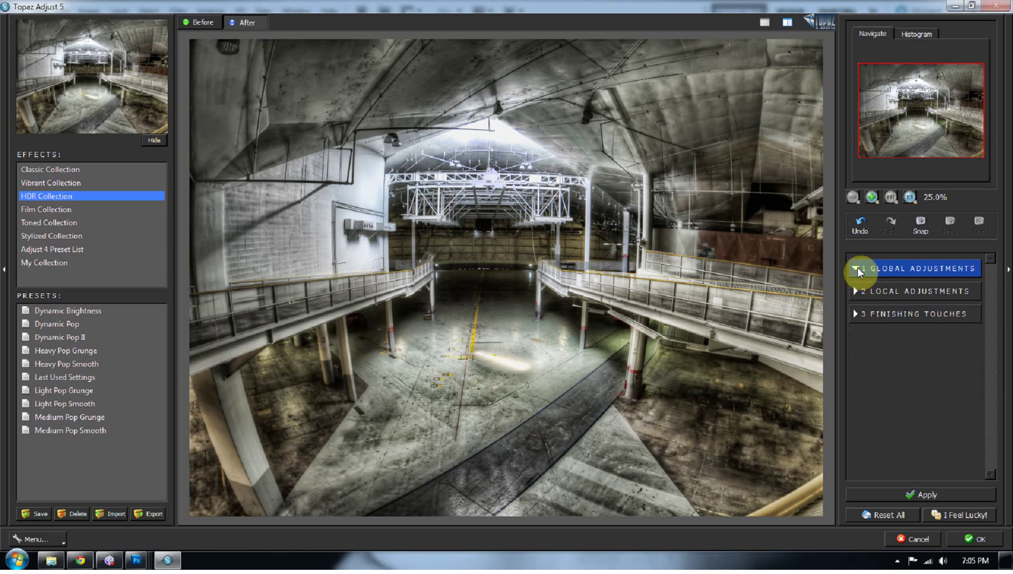
pyautogui.click(860, 290)
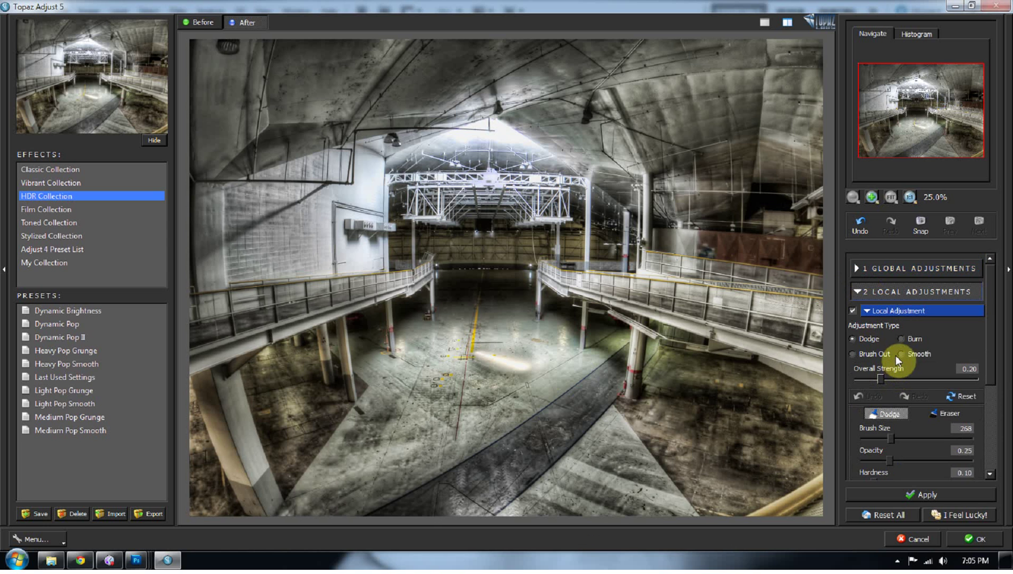
pyautogui.scroll(-1, 886, 349)
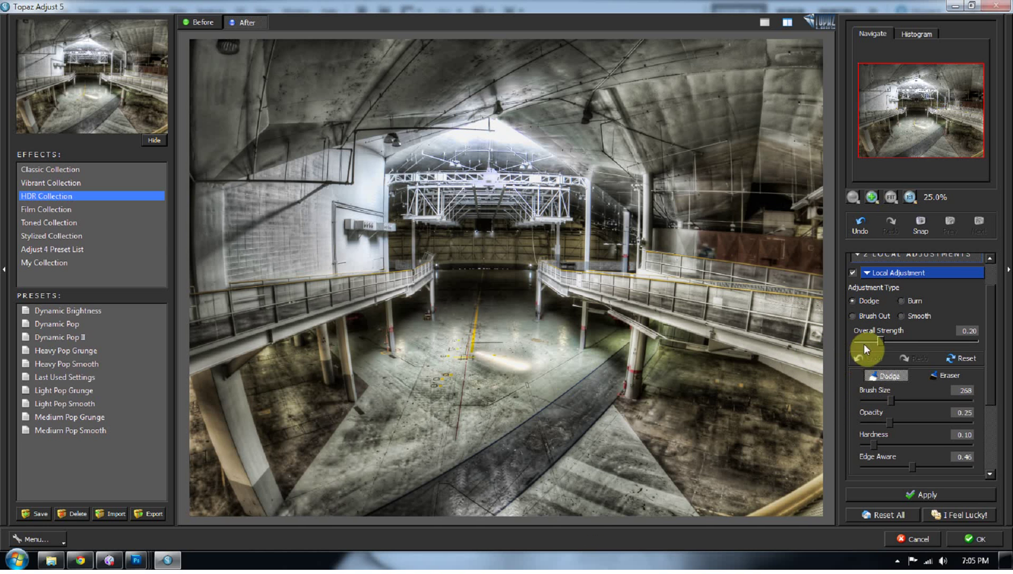
pyautogui.click(875, 371)
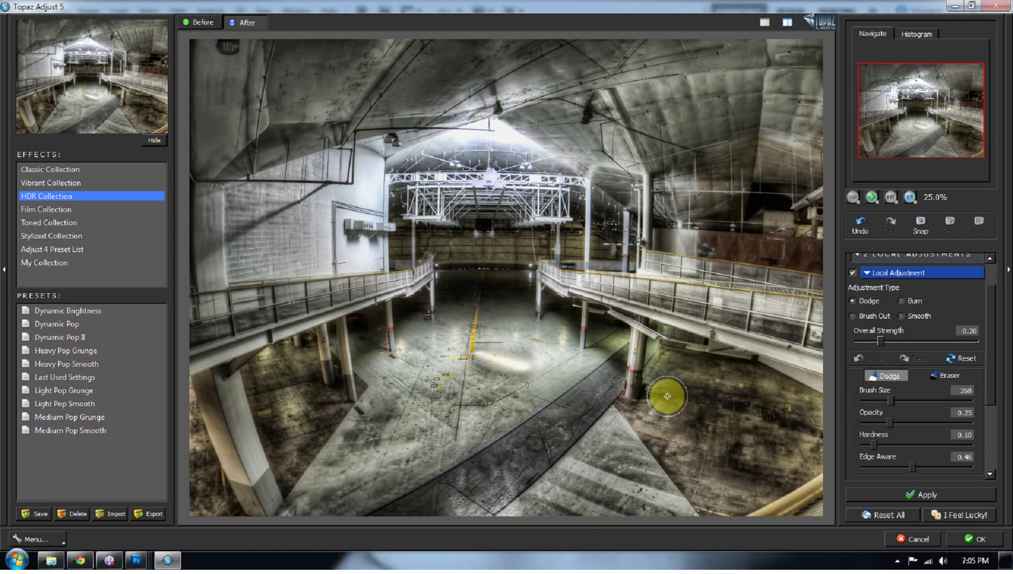
pyautogui.moveTo(691, 402); pyautogui.dragTo(774, 416)
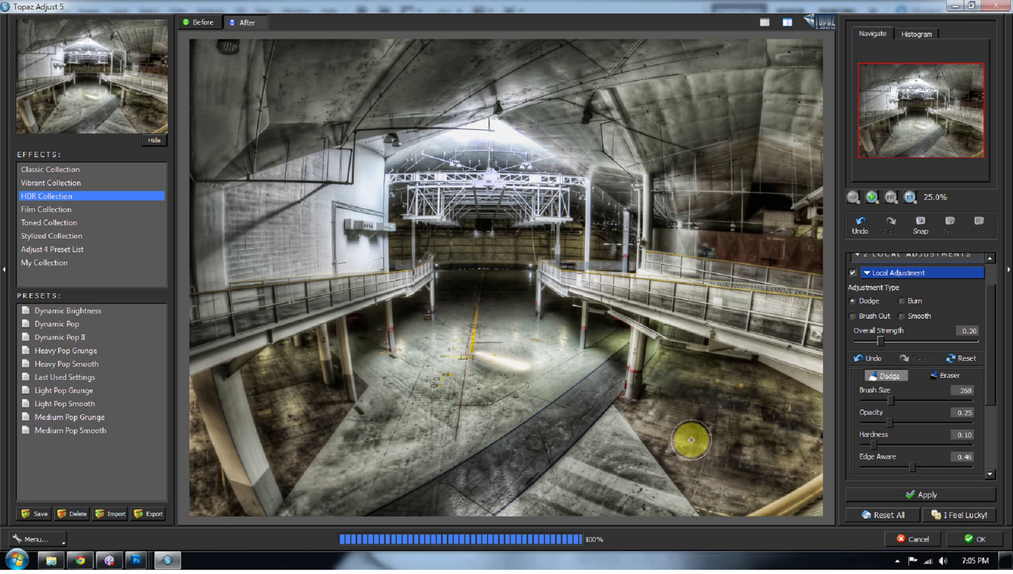
pyautogui.moveTo(881, 340); pyautogui.dragTo(867, 339)
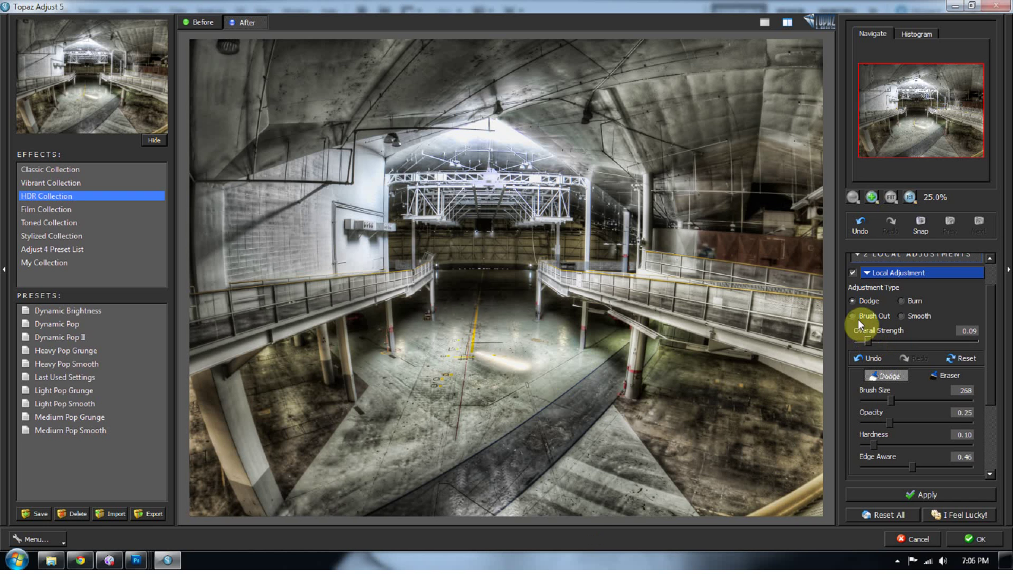
# Switch the local adjustment type to Brush Out, clear the brushed adjustment and collapse the local adjustments
pyautogui.click(859, 317)
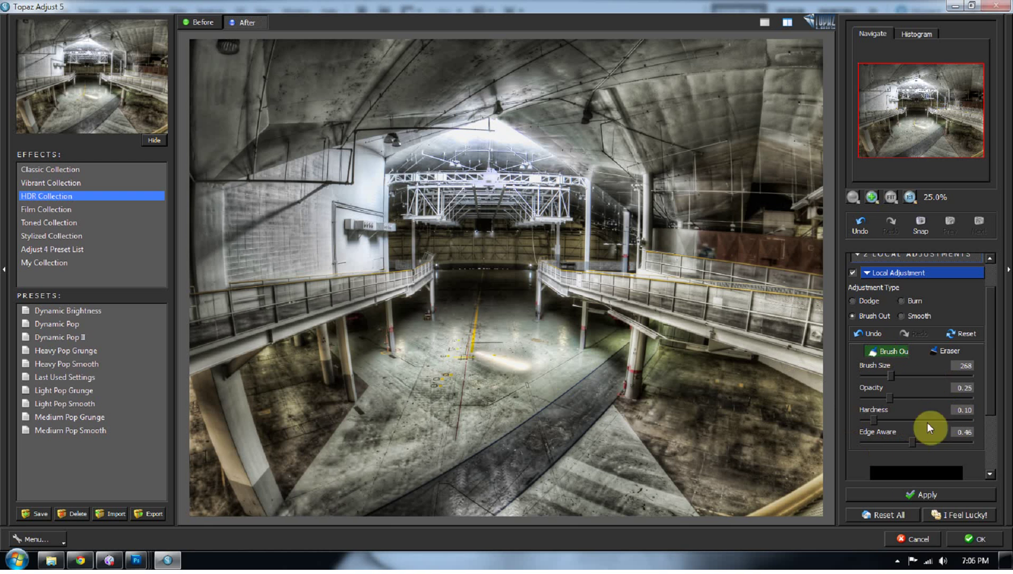
pyautogui.scroll(-2, 985, 363)
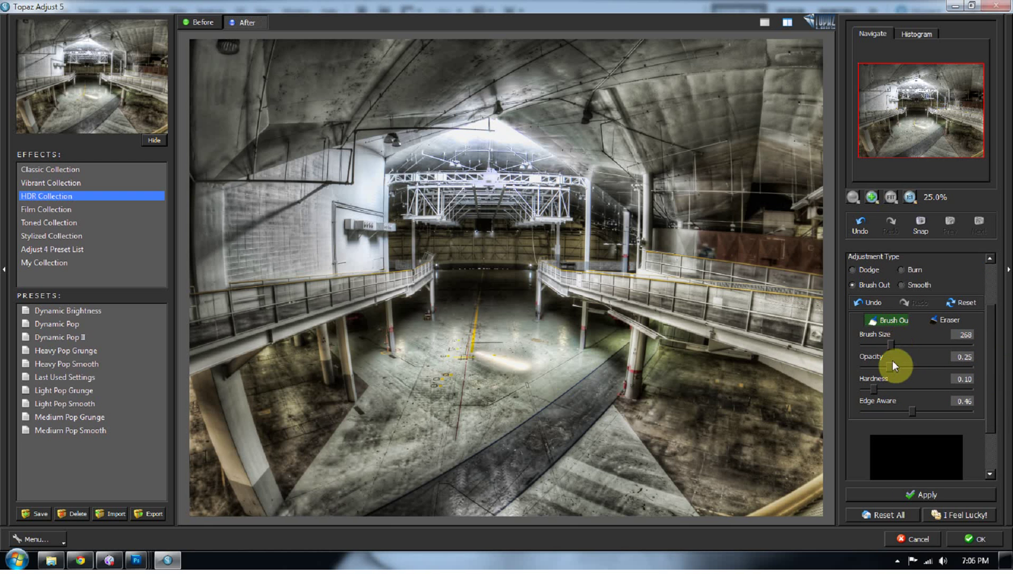
pyautogui.scroll(2, 893, 360)
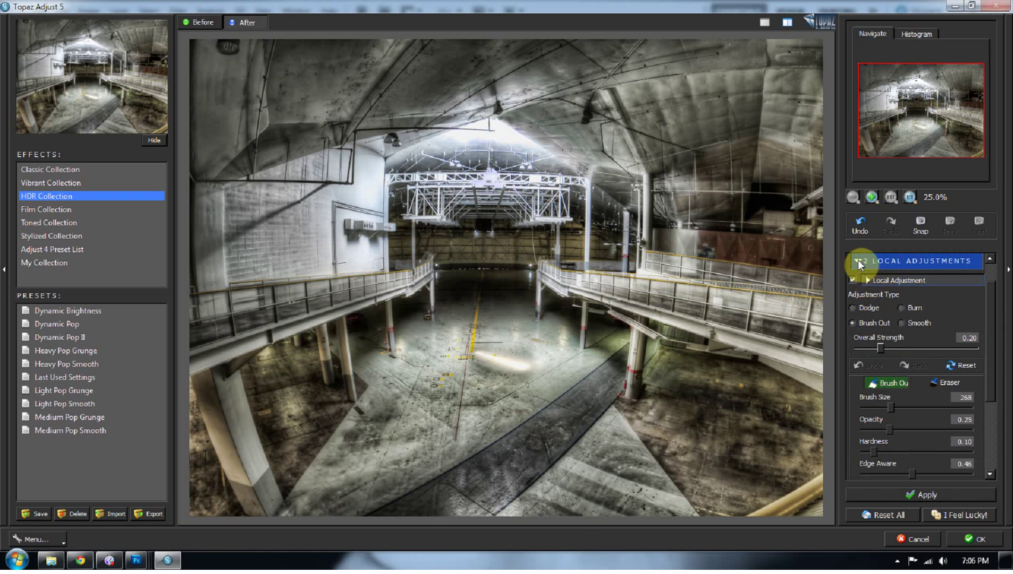
pyautogui.click(858, 259)
# Enable the Transparency finishing touch with Overall Transparency at 0.00, and glance at the Warmth settings
pyautogui.click(855, 313)
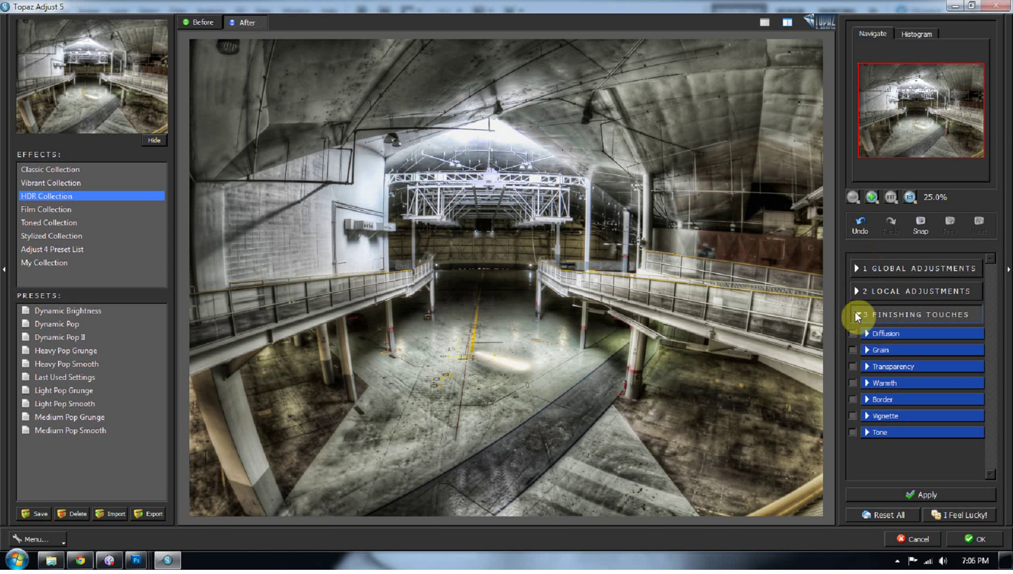
pyautogui.click(867, 367)
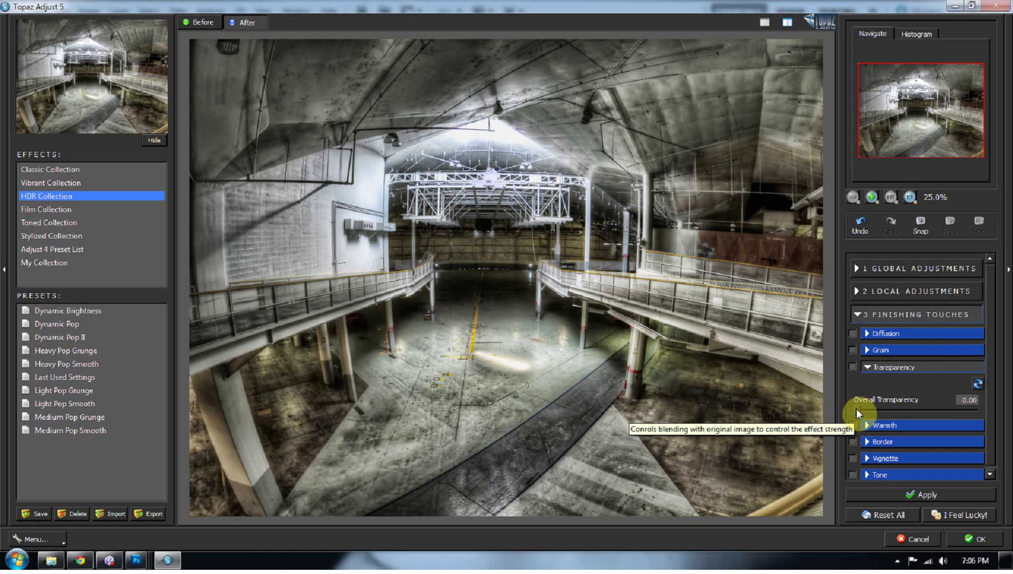
pyautogui.moveTo(858, 408)
pyautogui.mouseDown()
pyautogui.moveTo(968, 406)
pyautogui.moveTo(854, 407)
pyautogui.mouseUp()
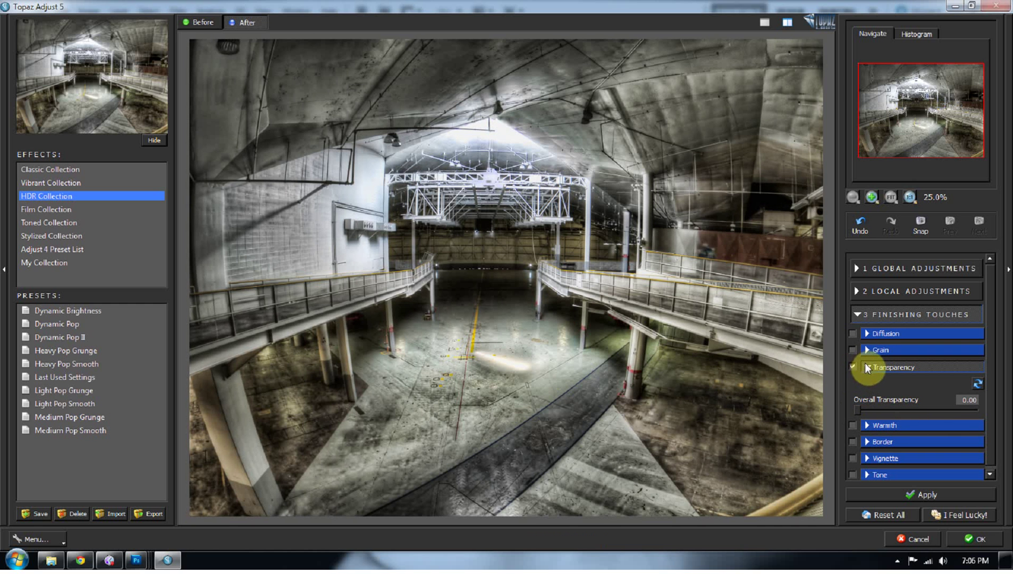
pyautogui.click(865, 366)
pyautogui.click(865, 380)
pyautogui.click(865, 381)
# Try an image border in the dark red sampled from the column beside the floor's right-hand area
pyautogui.click(868, 399)
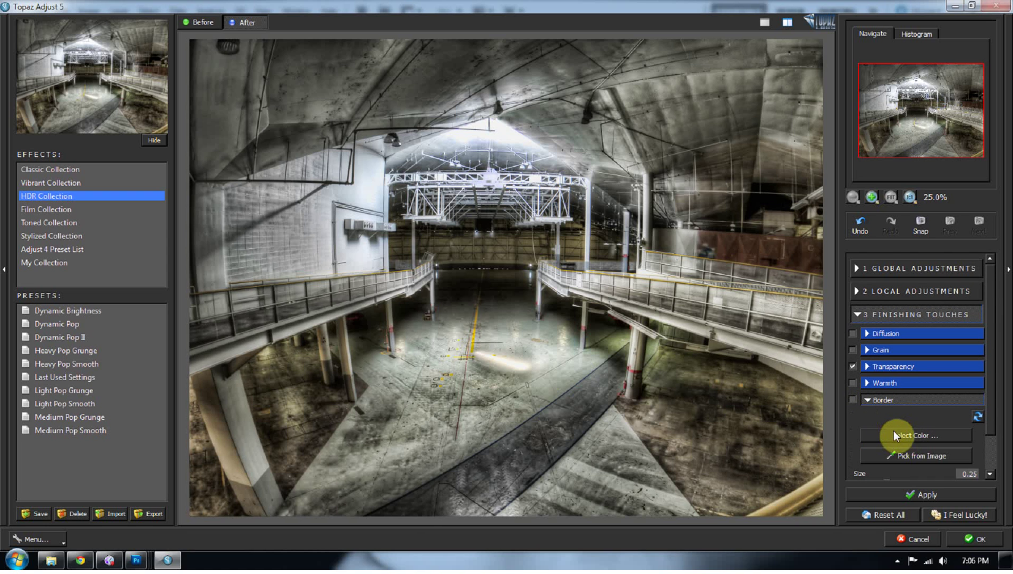
pyautogui.scroll(-2, 894, 437)
pyautogui.click(904, 417)
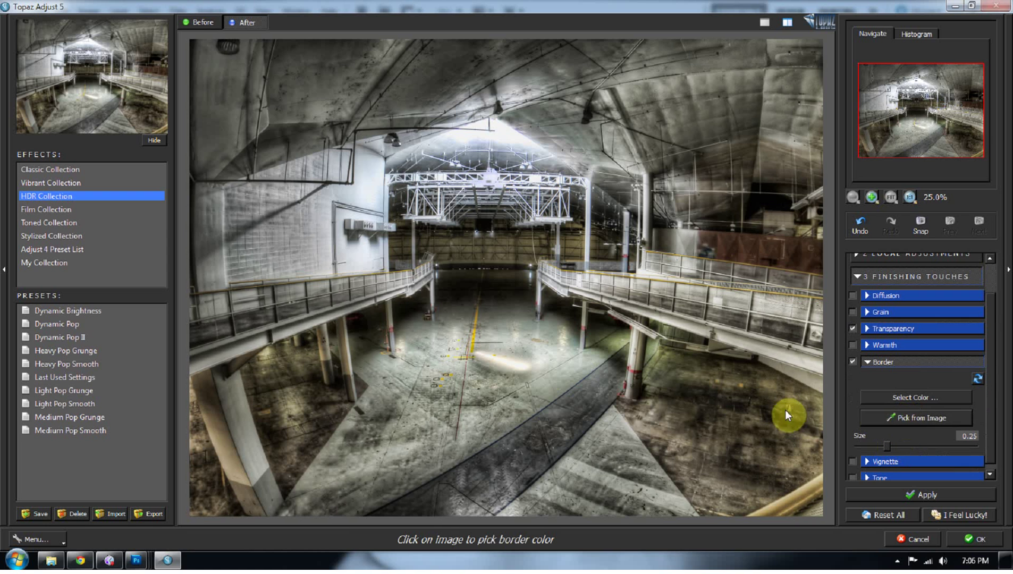
pyautogui.click(641, 367)
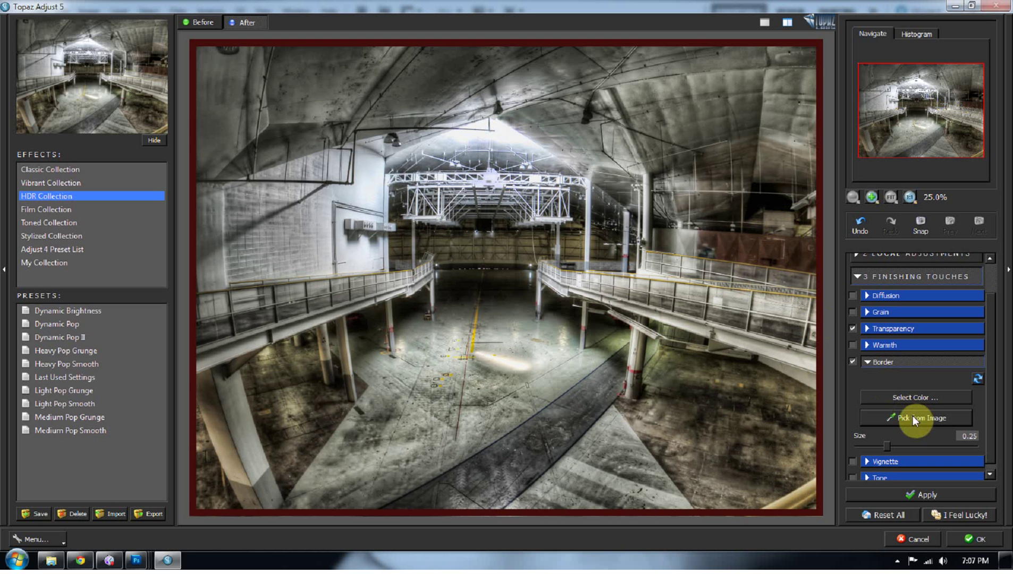
# Try black as the border colour, turn the border off again and collapse its settings
pyautogui.click(906, 399)
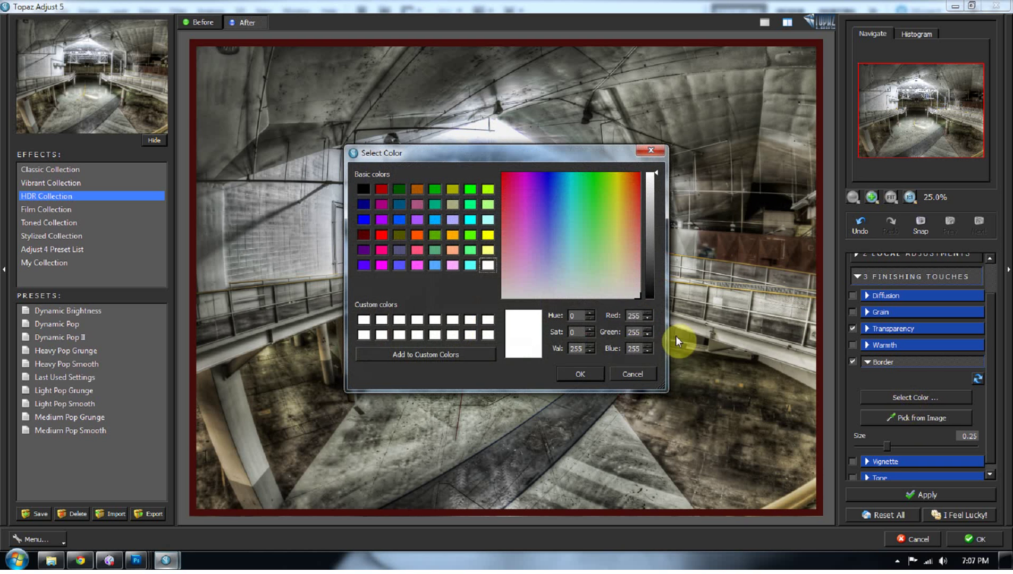
pyautogui.click(361, 191)
pyautogui.click(592, 373)
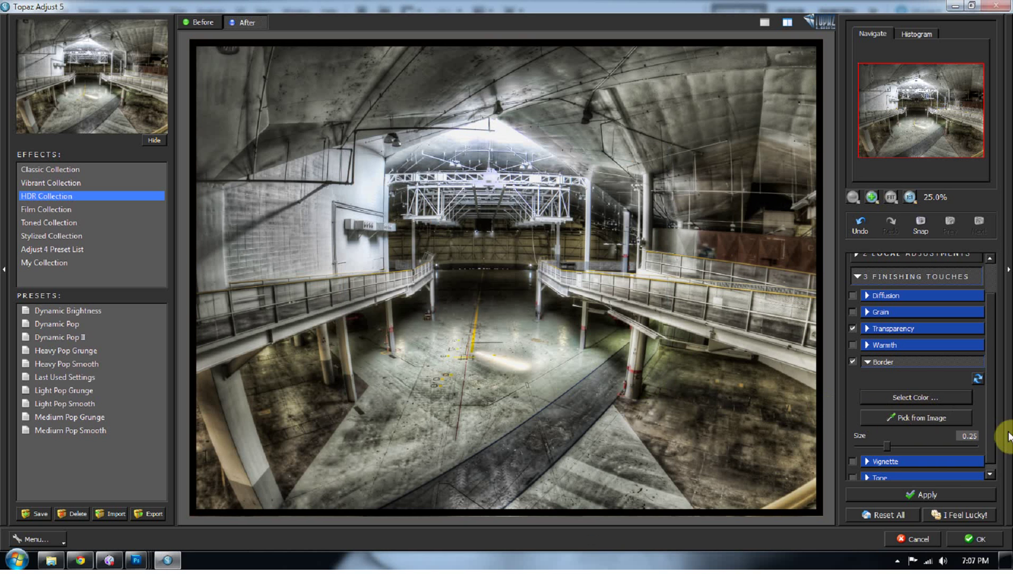
pyautogui.click(855, 362)
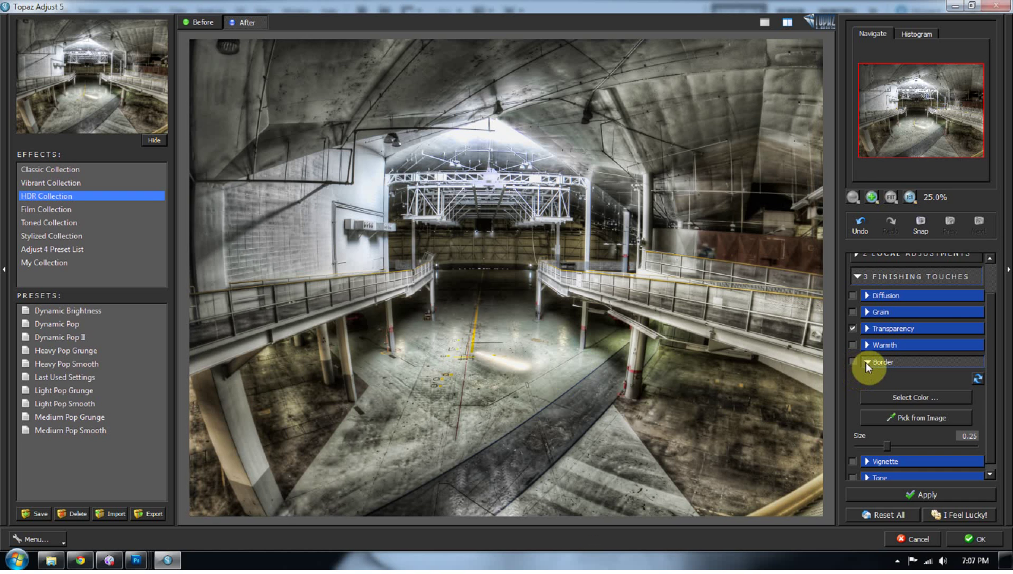
pyautogui.click(867, 362)
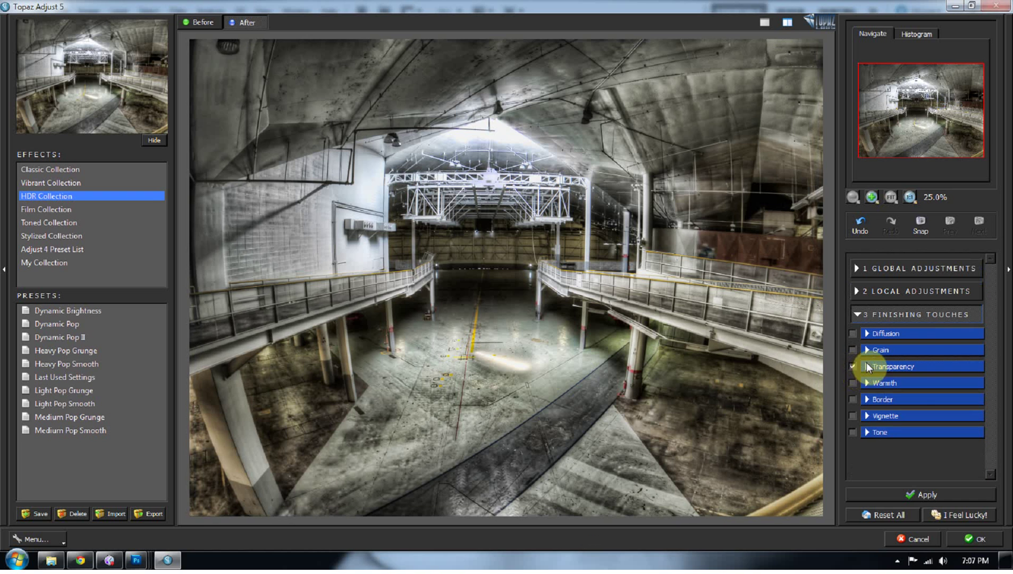
# Try a strong dark vignette around the hangar, reset the Vignette settings and turn the vignette off
pyautogui.click(867, 415)
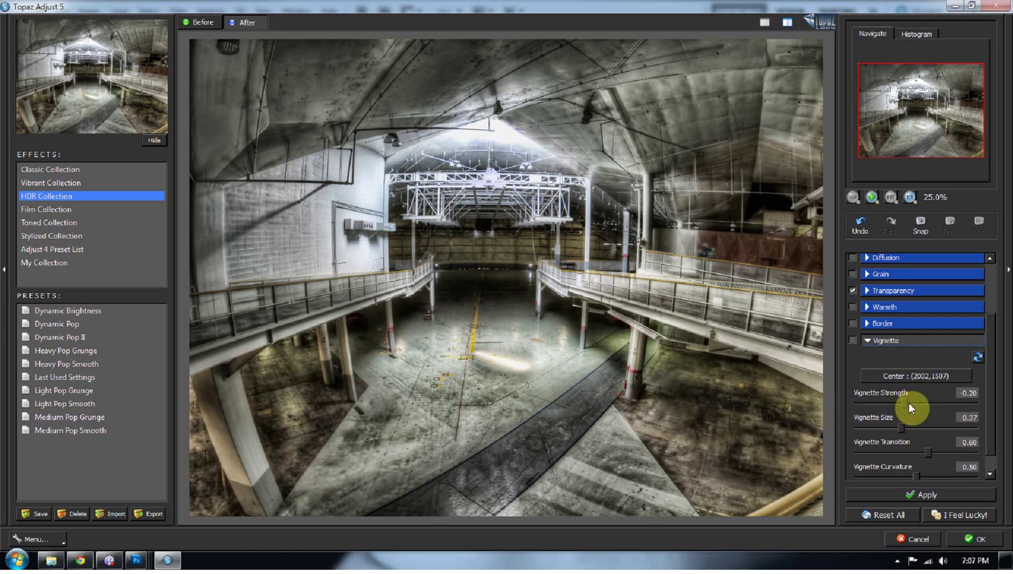
pyautogui.moveTo(907, 396); pyautogui.dragTo(872, 452)
pyautogui.click(913, 453)
pyautogui.click(978, 358)
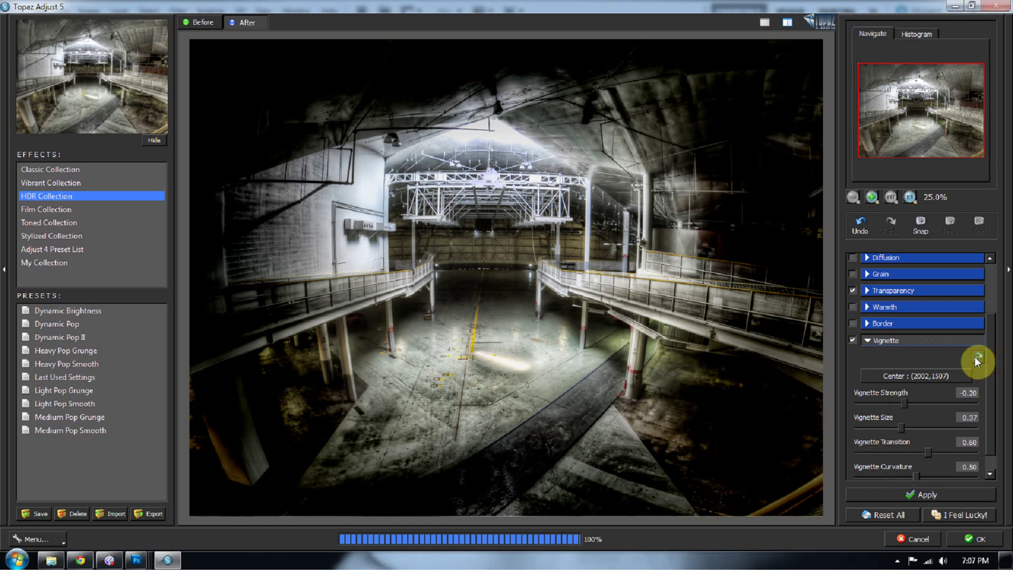
pyautogui.click(866, 341)
pyautogui.click(853, 414)
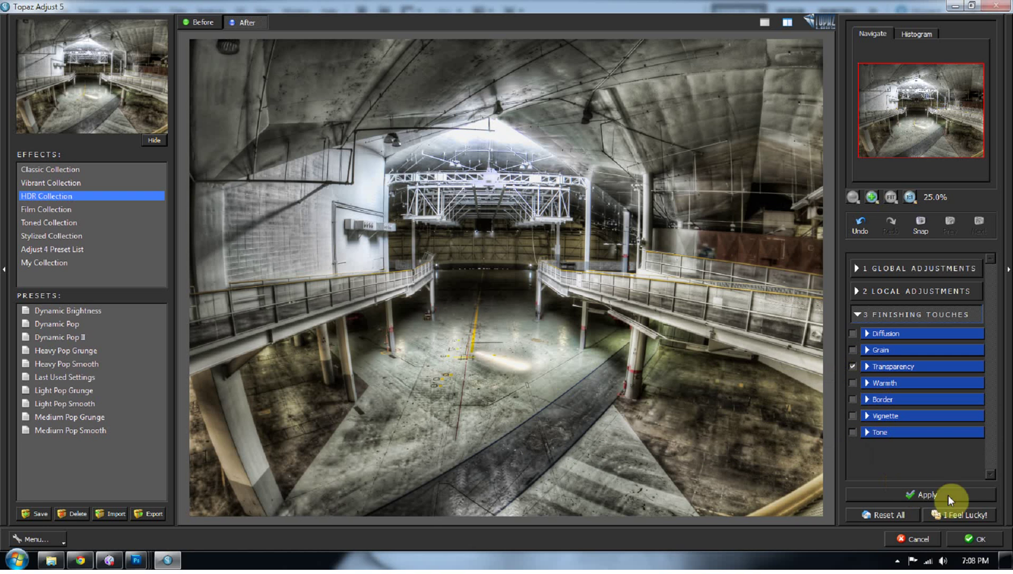
# Save the current settings as a preset named "fro blog" in My Collection
pyautogui.click(38, 514)
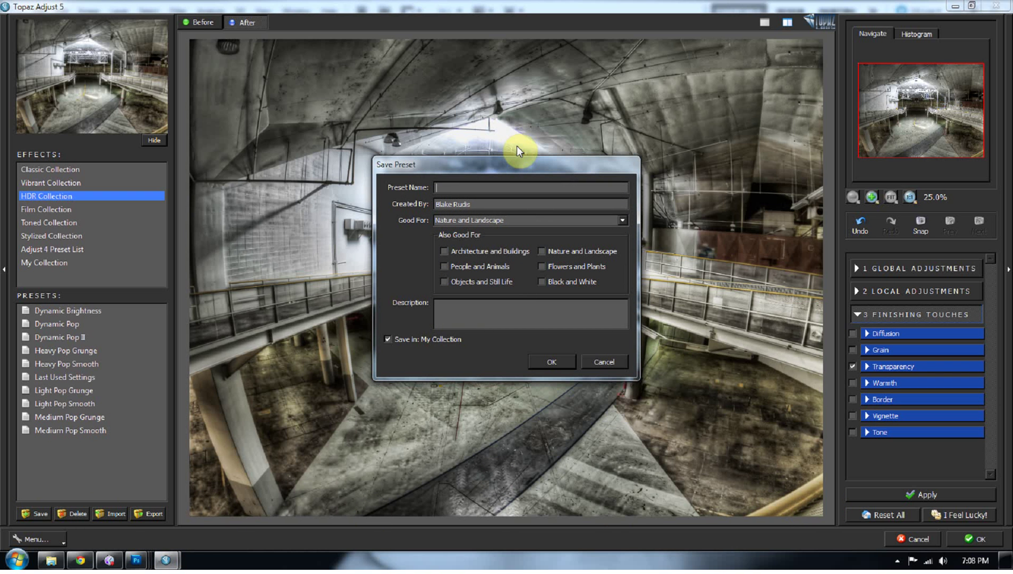
pyautogui.write('fro blog')
pyautogui.click(536, 362)
# Try the Last Used Settings preset from My Collection, and apply the saved "fro blog" preset
pyautogui.click(35, 265)
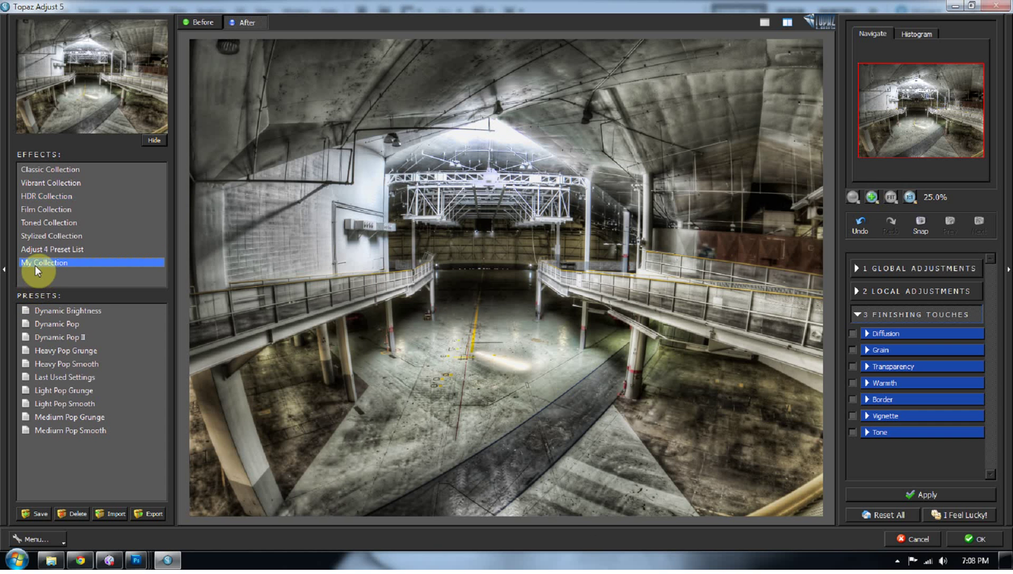
pyautogui.click(42, 364)
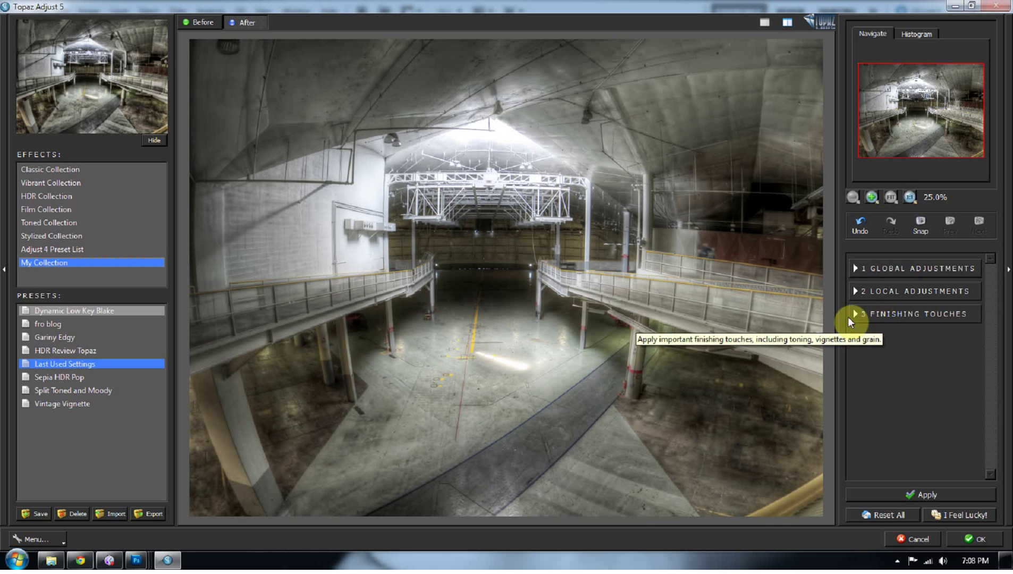
pyautogui.click(46, 322)
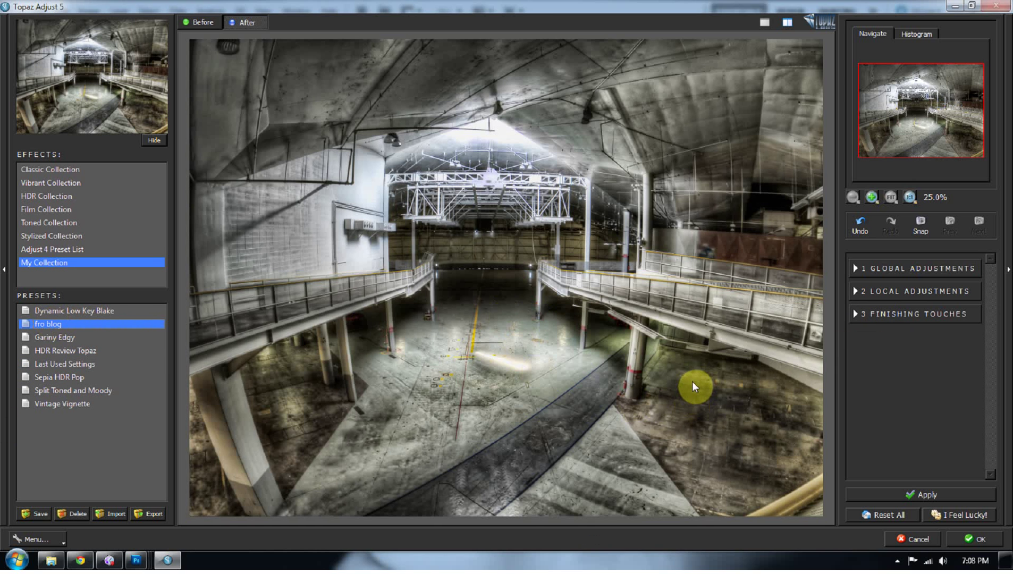
# Generate five random looks for the hangar photo in succession with I Feel Lucky
pyautogui.click(944, 514)
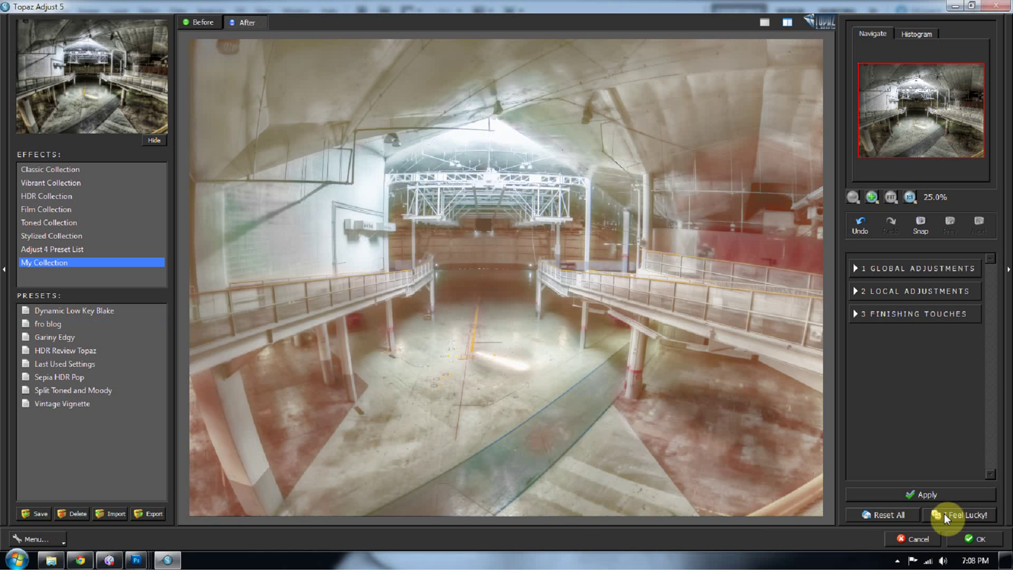
pyautogui.click(933, 513)
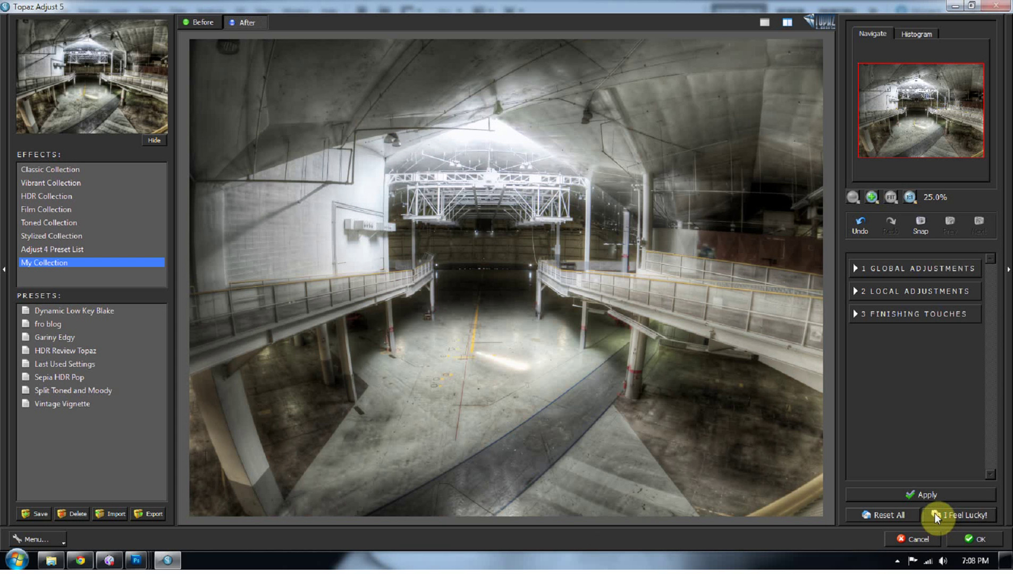
pyautogui.click(934, 513)
pyautogui.click(934, 514)
pyautogui.click(933, 513)
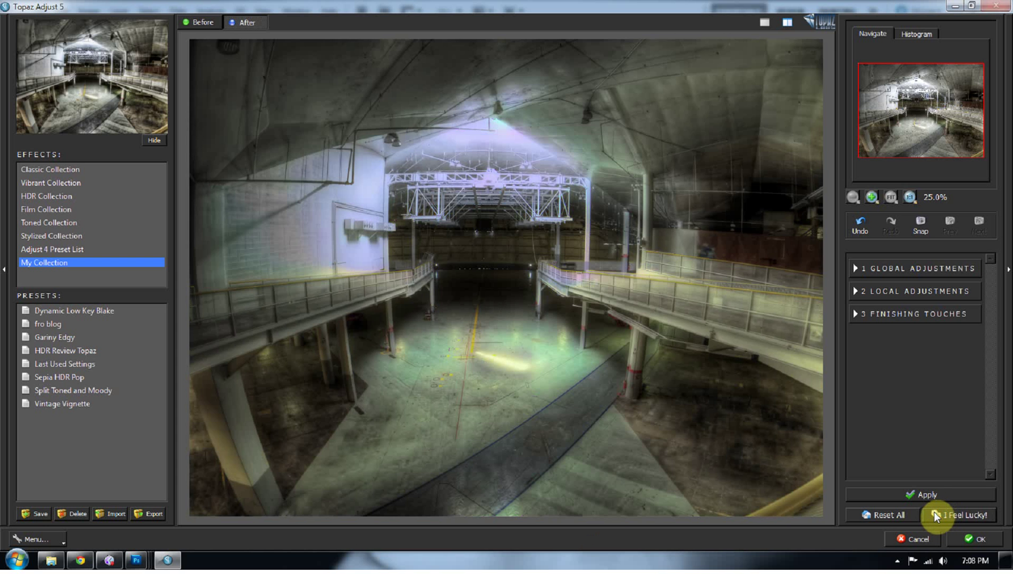
# Try several more random looks on the hangar photo with I Feel Lucky, and reset all adjustments
pyautogui.click(934, 514)
pyautogui.click(933, 513)
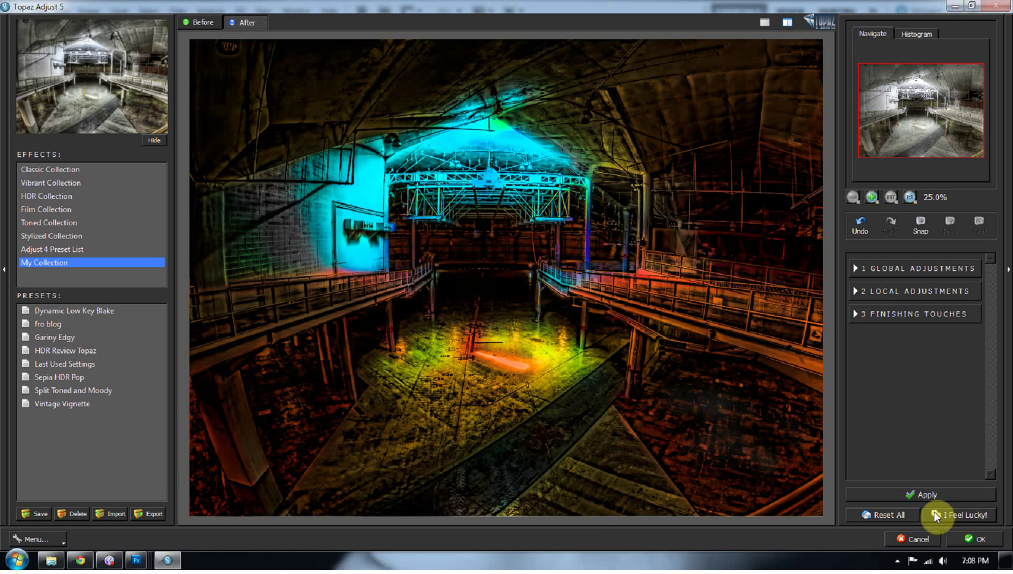
pyautogui.click(933, 513)
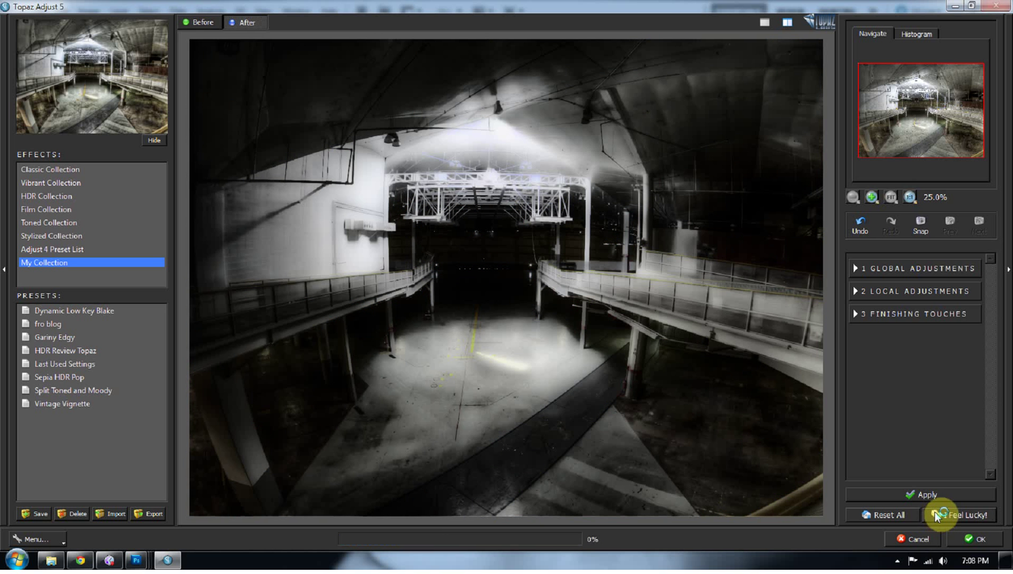
pyautogui.click(934, 513)
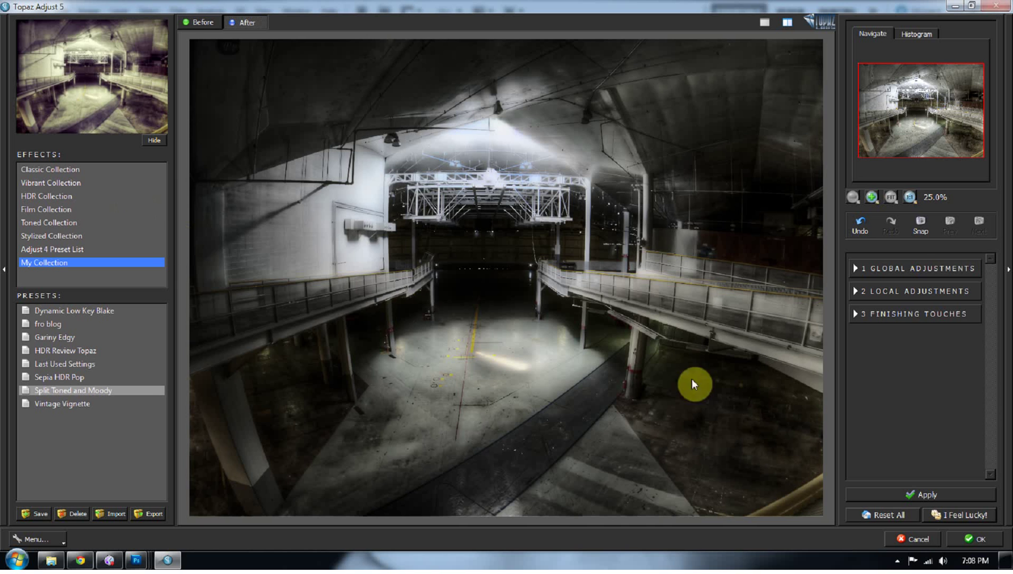
pyautogui.click(894, 516)
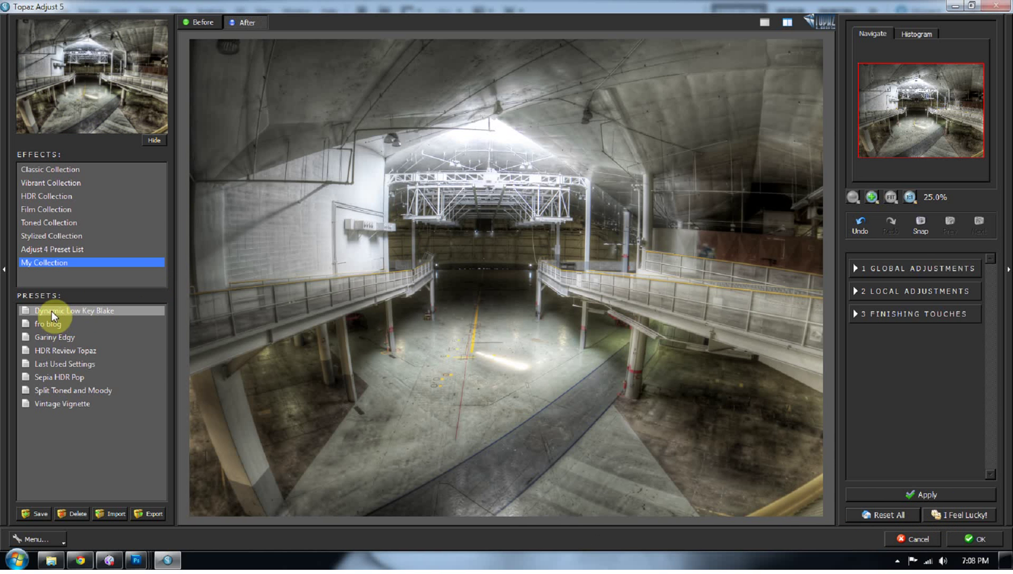
# Try the Last Used Settings preset, and permanently apply the HDR Review Topaz preset to the hangar photo
pyautogui.click(45, 363)
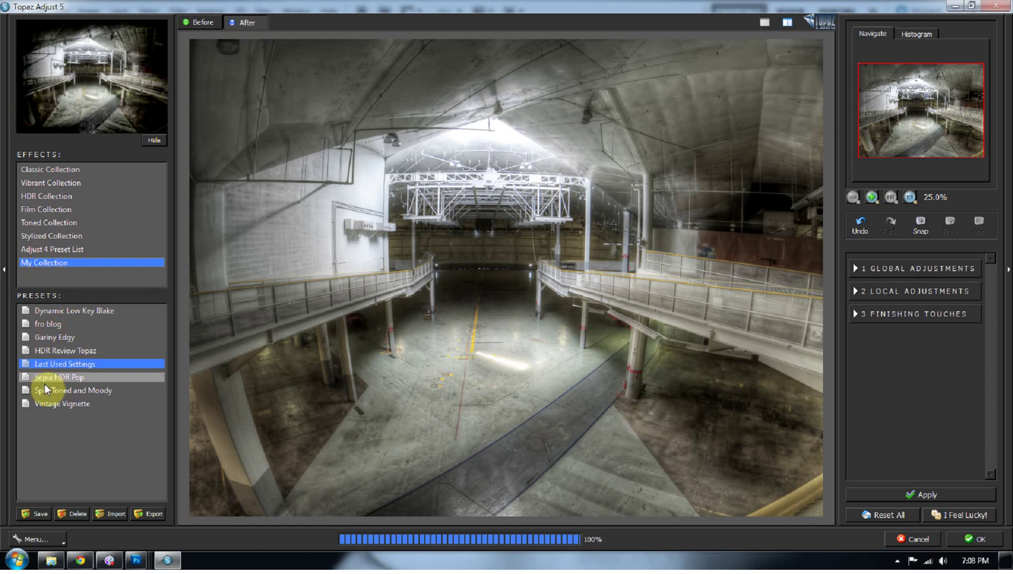
pyautogui.click(57, 350)
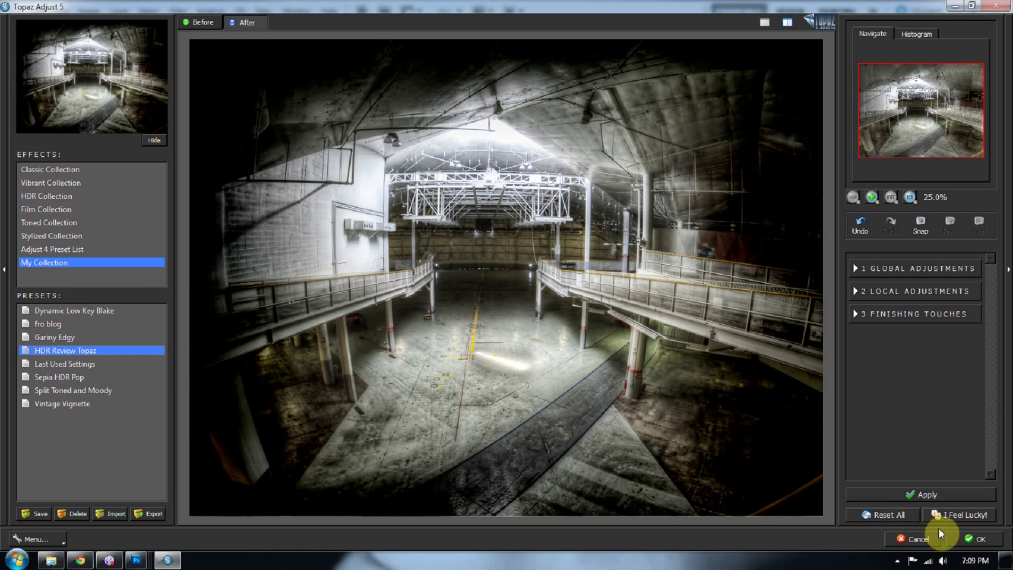
pyautogui.click(901, 497)
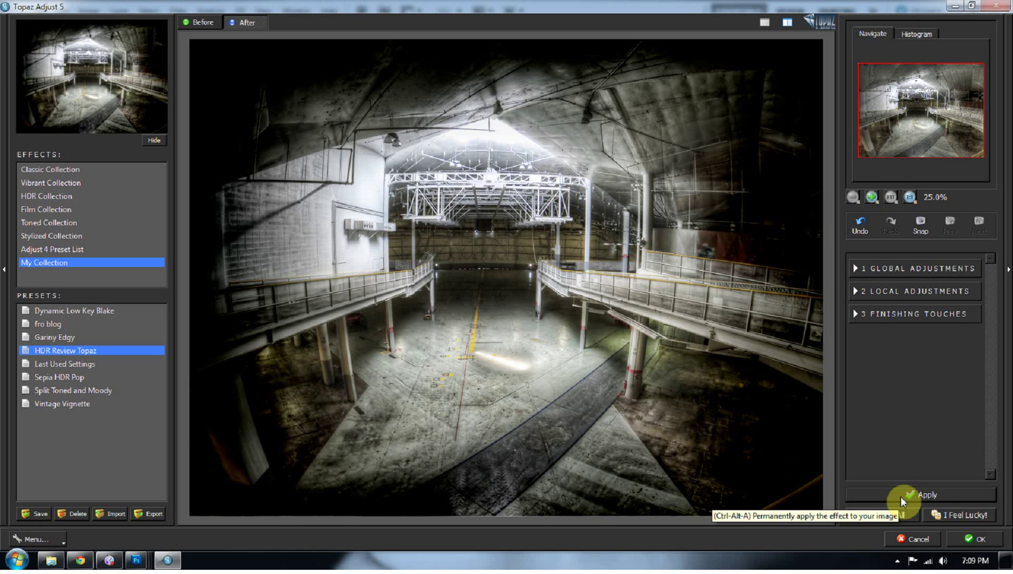
# Load the Gariny Edgy preset from My Collection and permanently apply it on top of the current image
pyautogui.click(66, 341)
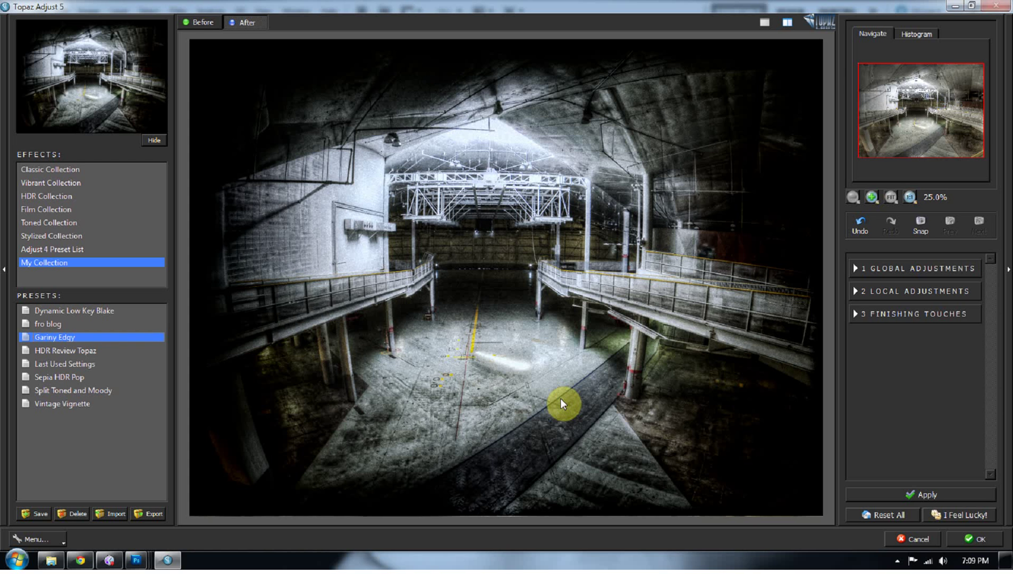
pyautogui.click(560, 399)
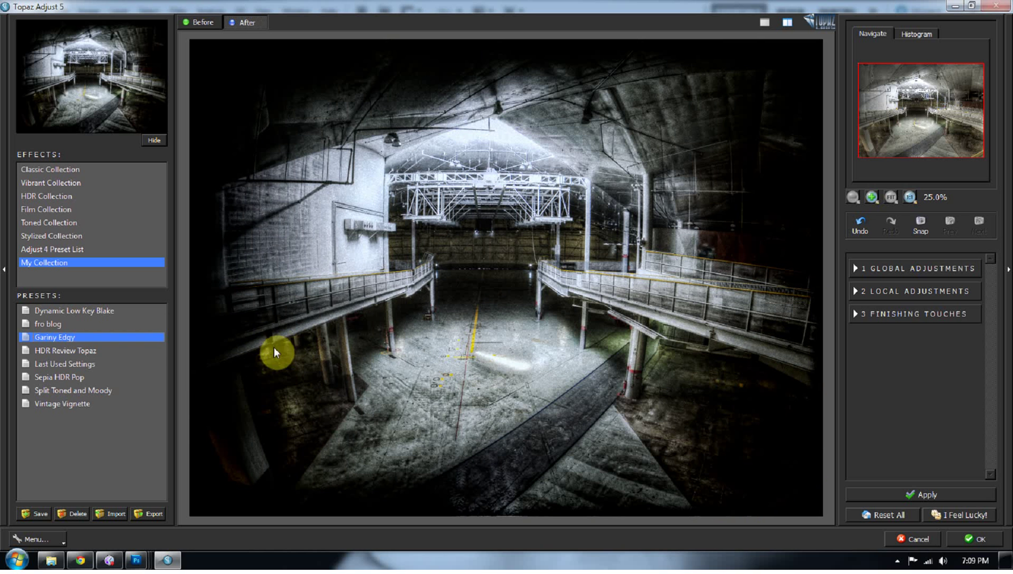
pyautogui.click(916, 496)
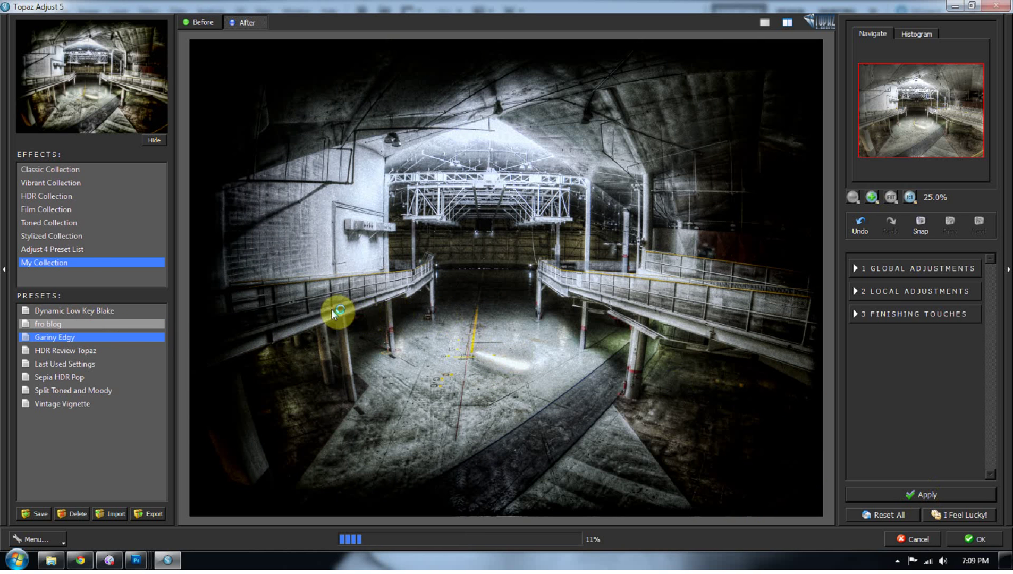
# Load the Dynamic Low Key Blake preset and permanently apply it as a further layer of effect
pyautogui.click(61, 337)
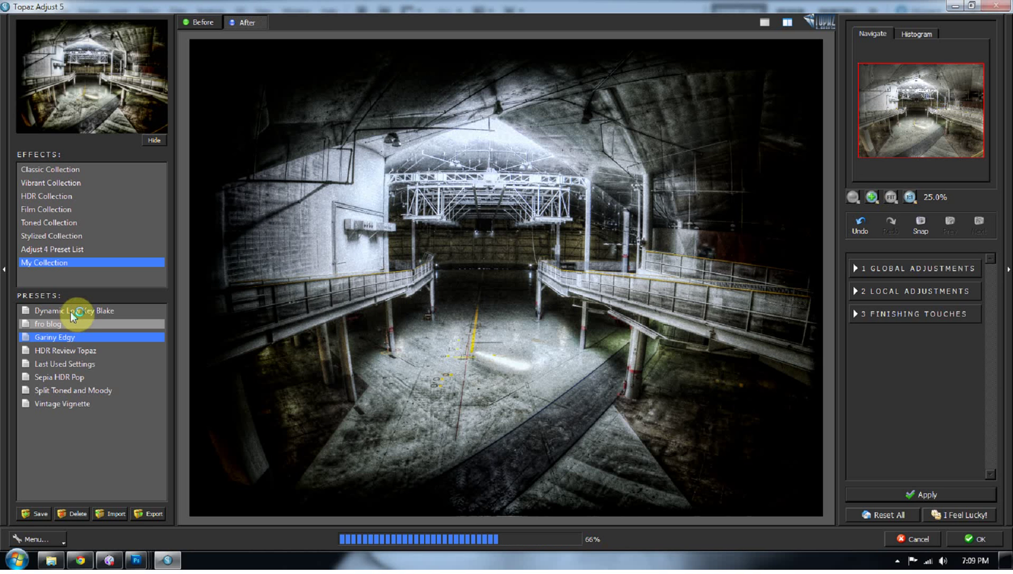
pyautogui.click(70, 312)
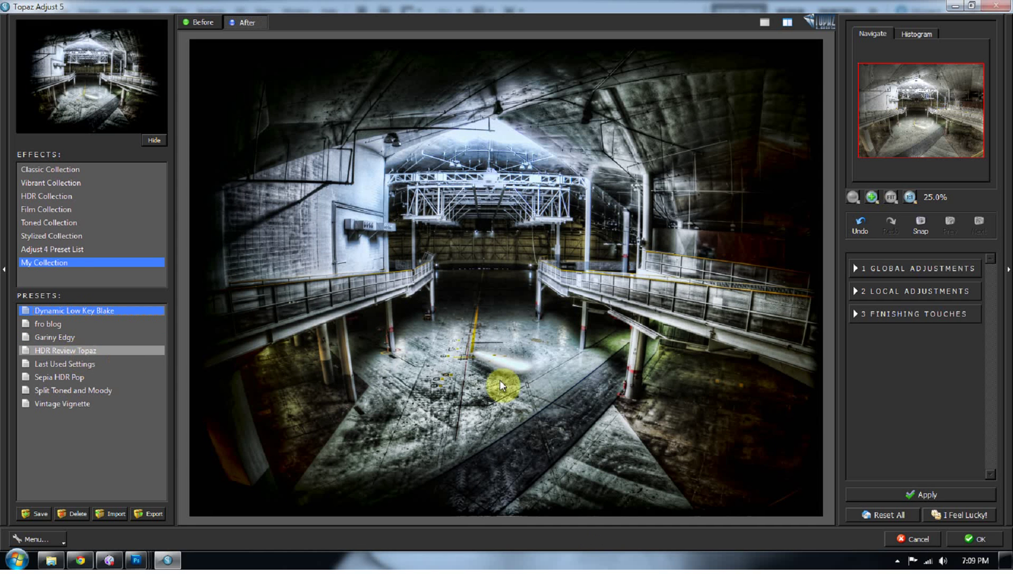
pyautogui.click(922, 496)
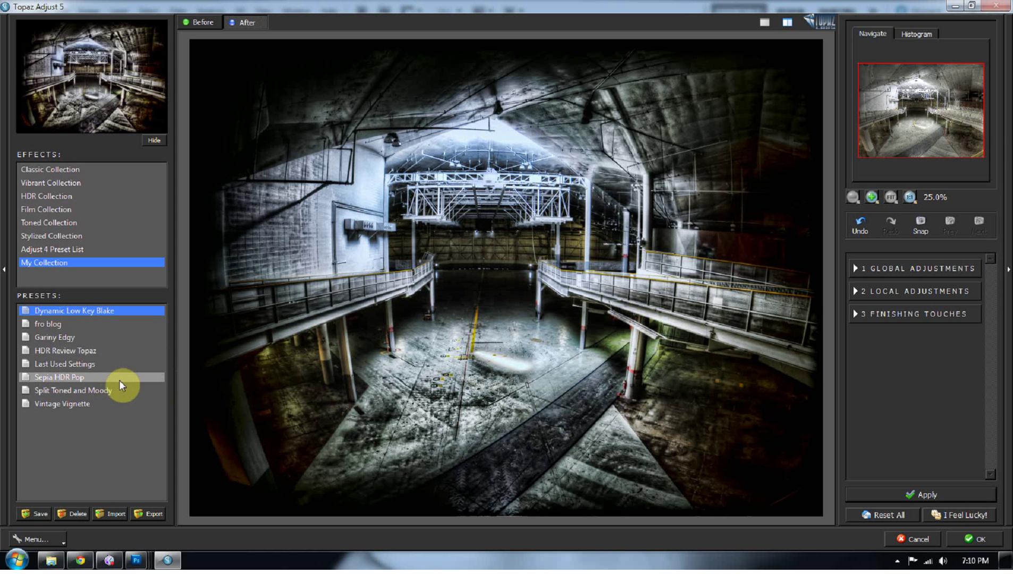
# Try the Sepia HDR Pop preset, and load the Split Toned and Moody preset on the hangar photo
pyautogui.click(97, 377)
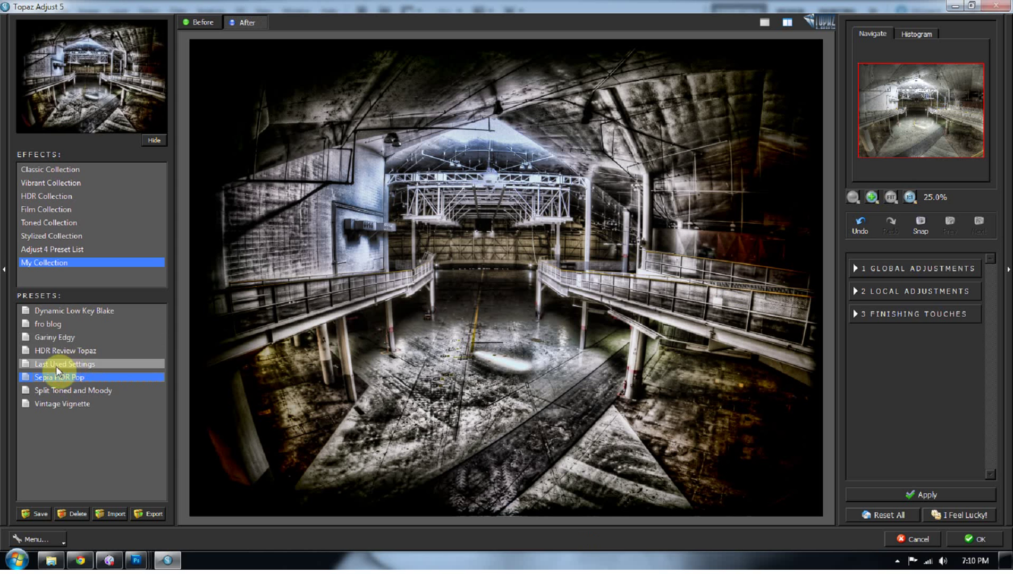
pyautogui.click(59, 391)
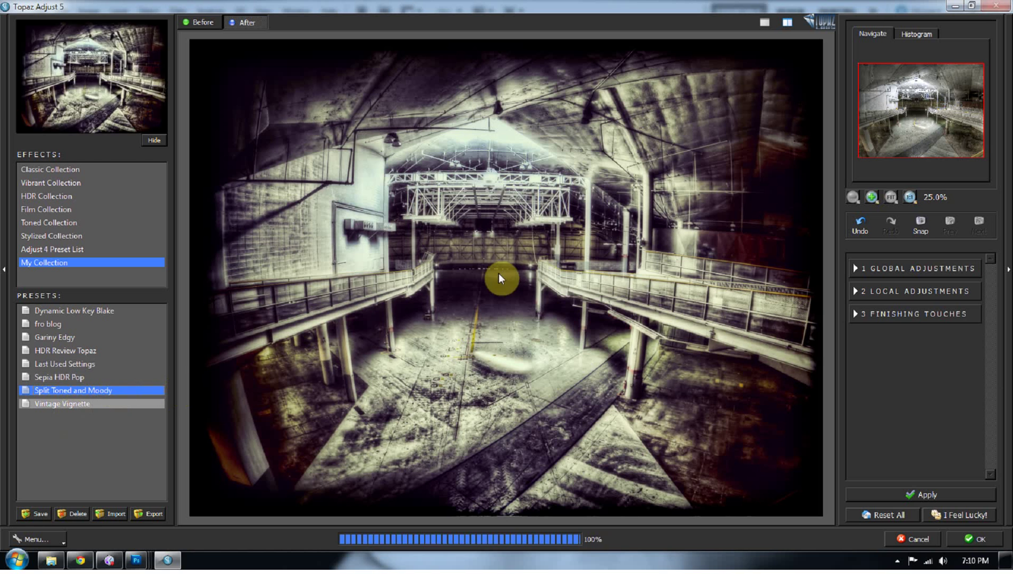
# Set the Overall Transparency finishing touch to 0.70 and permanently apply the effect to the image
pyautogui.click(856, 314)
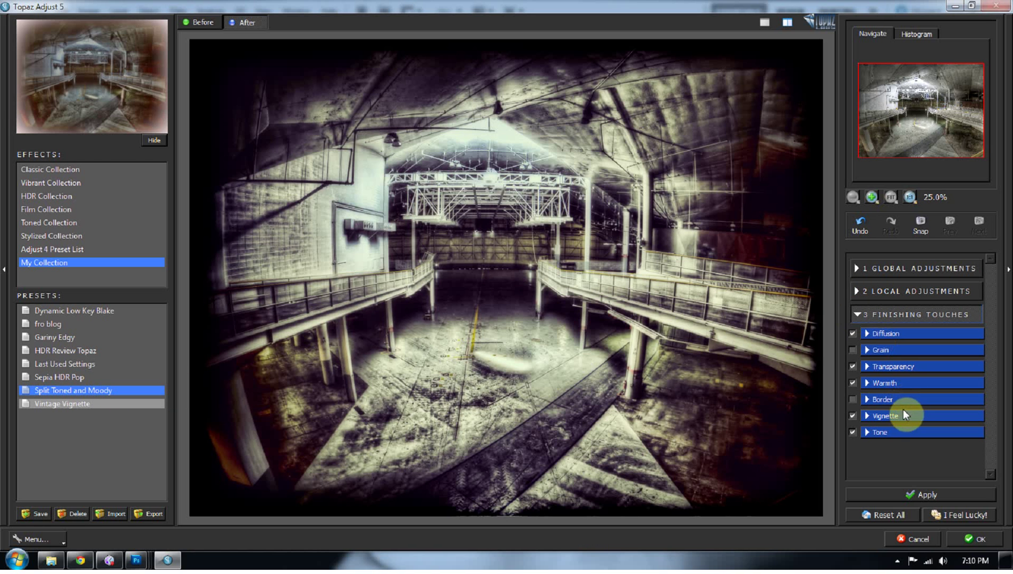
pyautogui.click(863, 319)
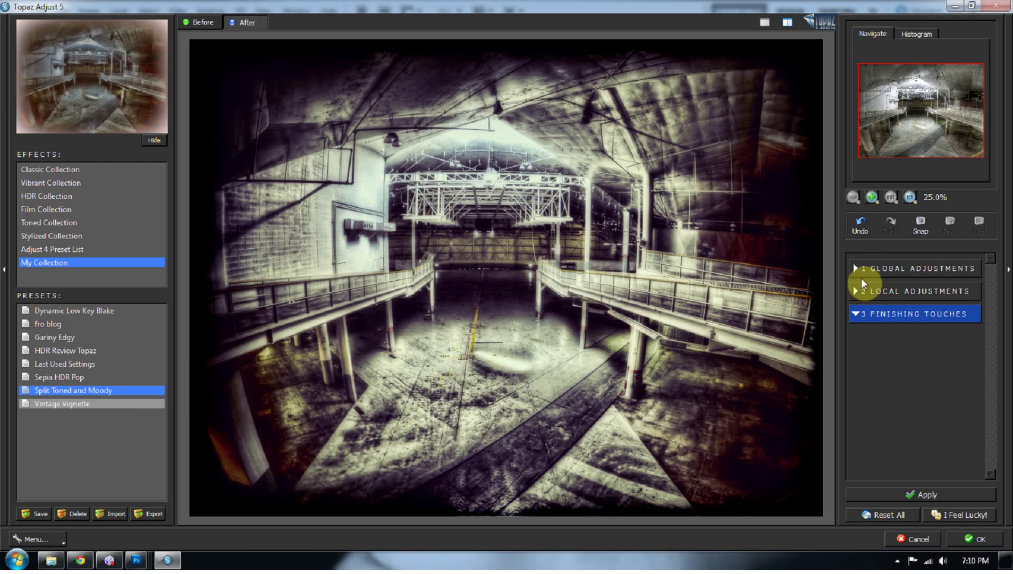
pyautogui.click(857, 269)
pyautogui.click(857, 269)
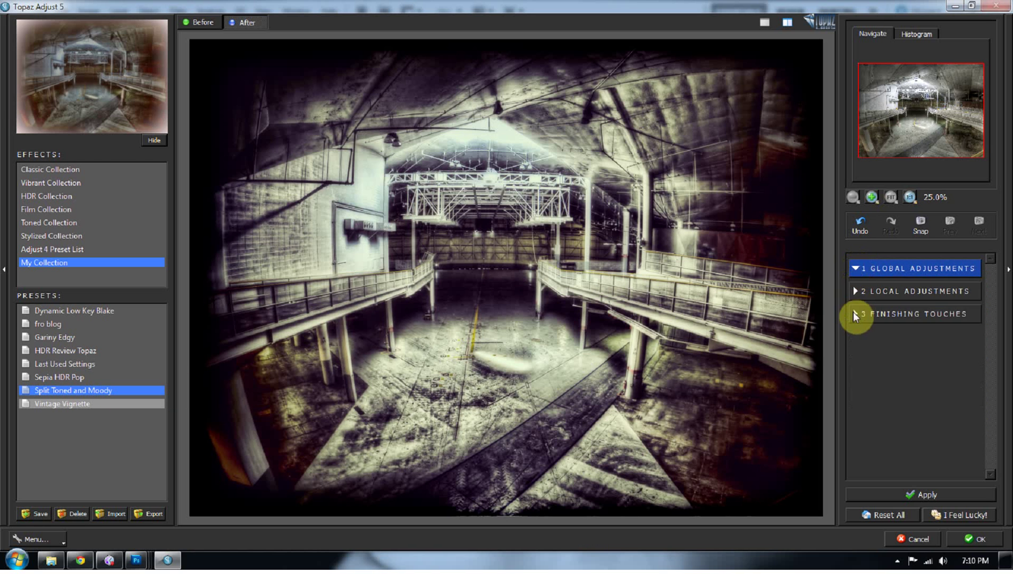
pyautogui.click(854, 313)
pyautogui.click(872, 368)
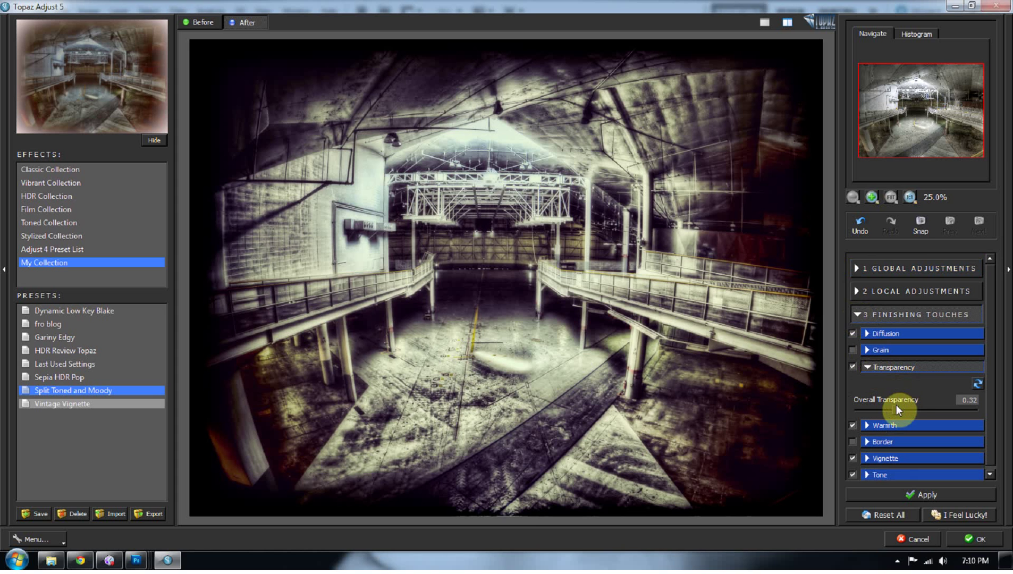
pyautogui.moveTo(896, 406); pyautogui.dragTo(938, 404)
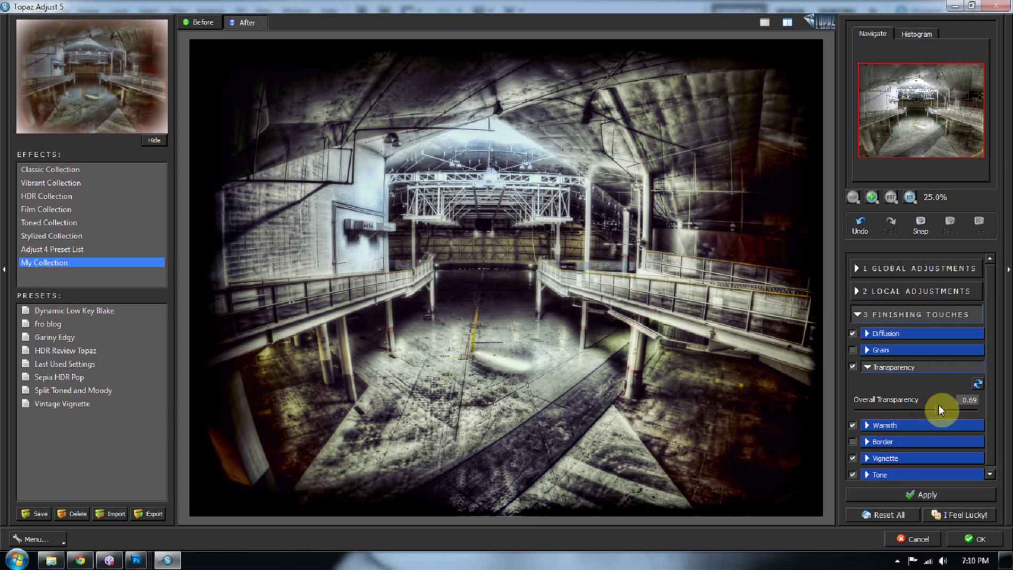
pyautogui.click(929, 493)
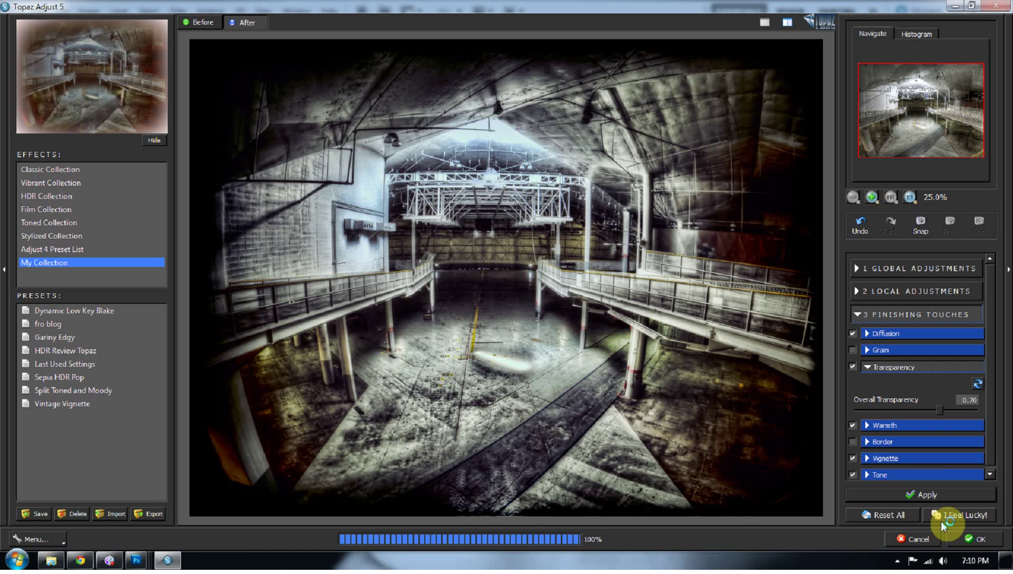
# Accept the result back into Photoshop, and compare the originally opened photo with the final Topaz Adjust 5 history state
pyautogui.click(981, 539)
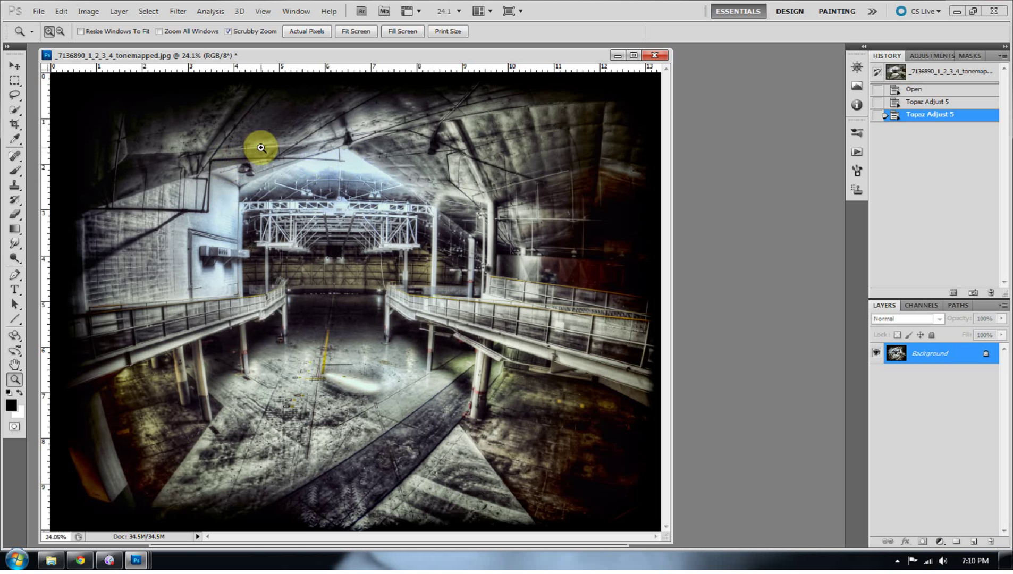
pyautogui.click(912, 90)
pyautogui.click(913, 115)
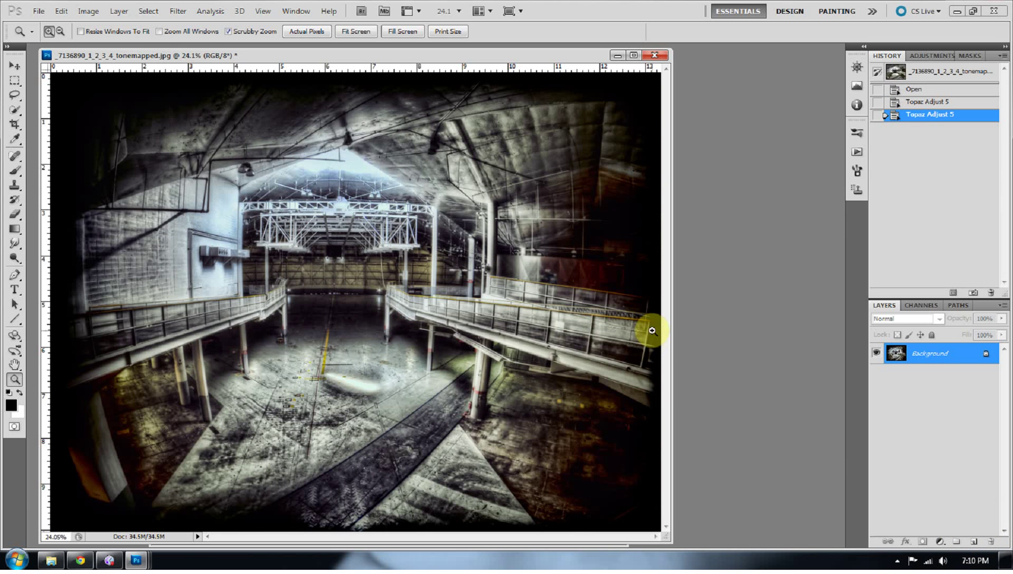
# Bring the Untitled-1 and Move grid documents forward and reposition their windows over the hangar photo to view both grids
pyautogui.moveTo(441, 56); pyautogui.dragTo(487, 64)
pyautogui.click(68, 53)
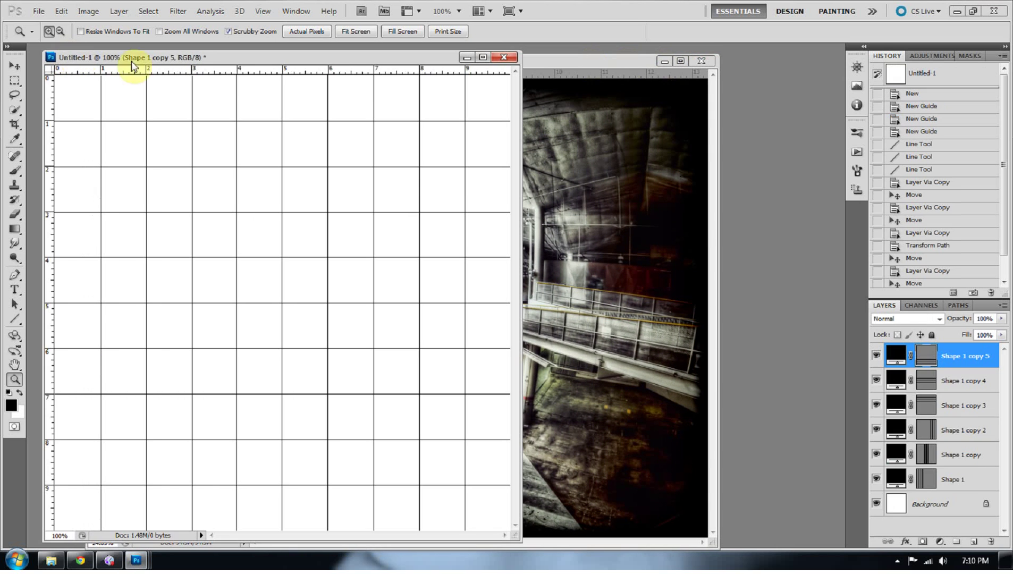
pyautogui.moveTo(137, 559)
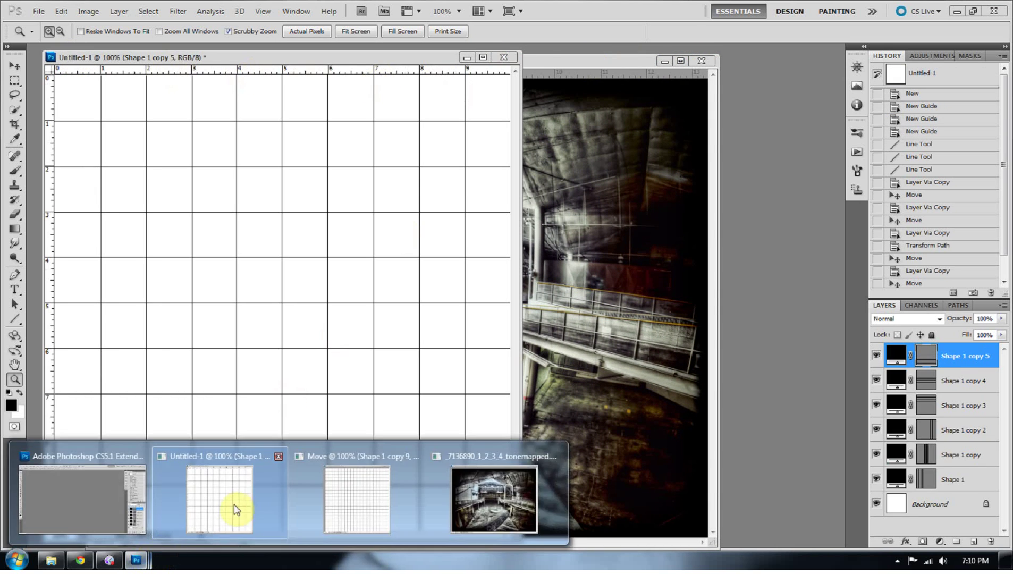
pyautogui.click(321, 454)
pyautogui.moveTo(343, 63); pyautogui.dragTo(553, 65)
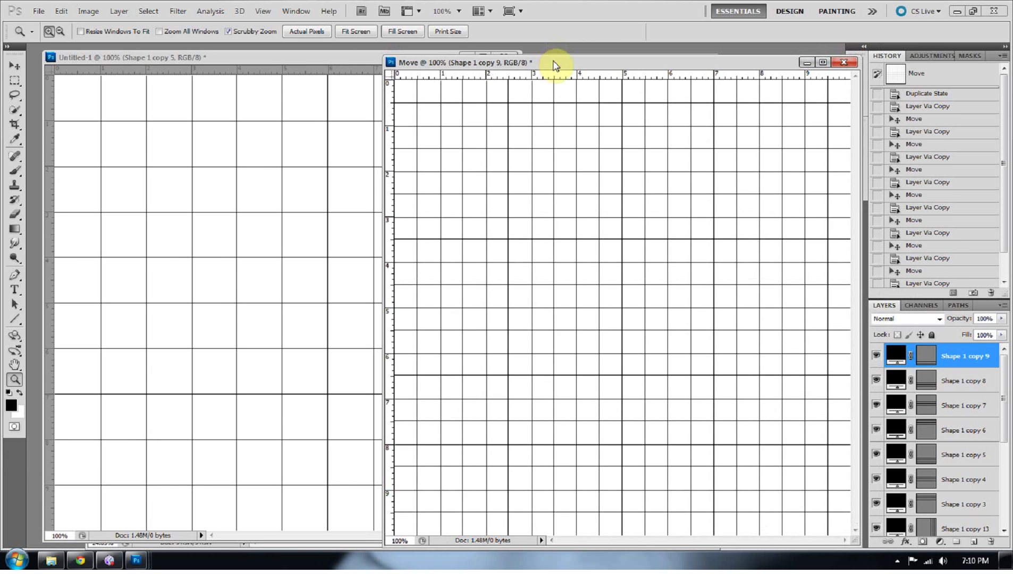
pyautogui.click(316, 60)
pyautogui.moveTo(315, 59); pyautogui.dragTo(267, 58)
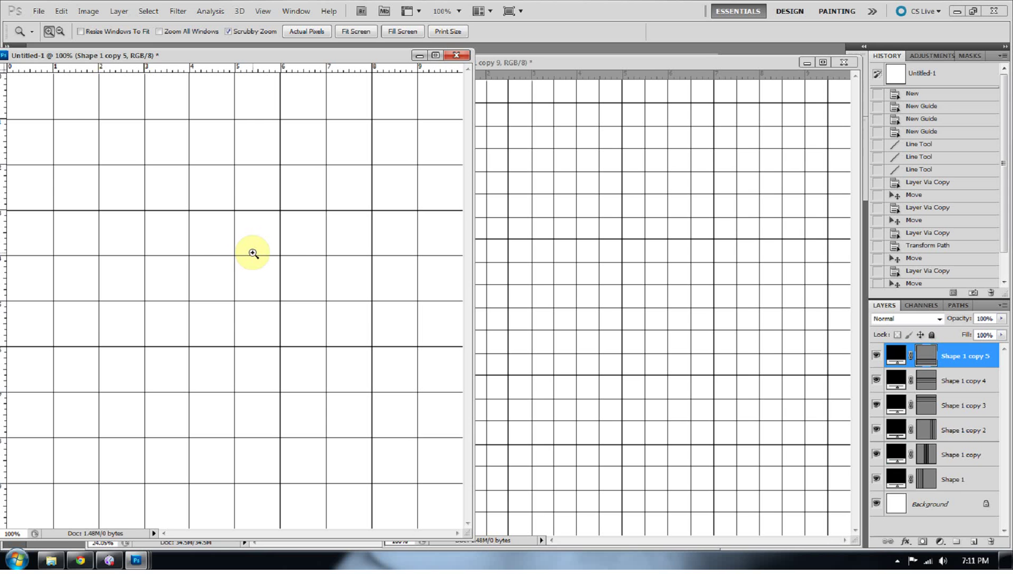
pyautogui.click(560, 71)
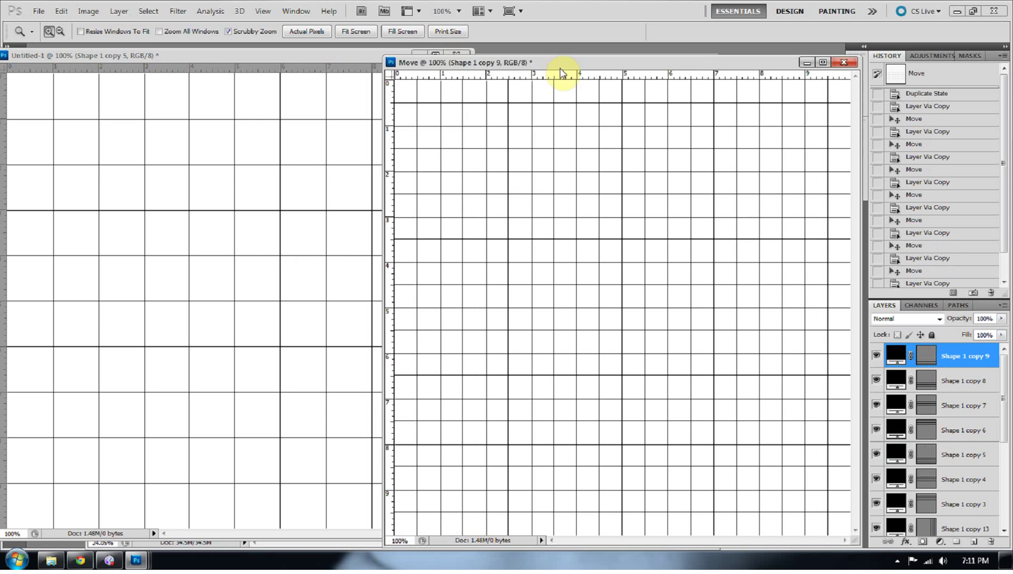
pyautogui.moveTo(561, 68); pyautogui.dragTo(395, 72)
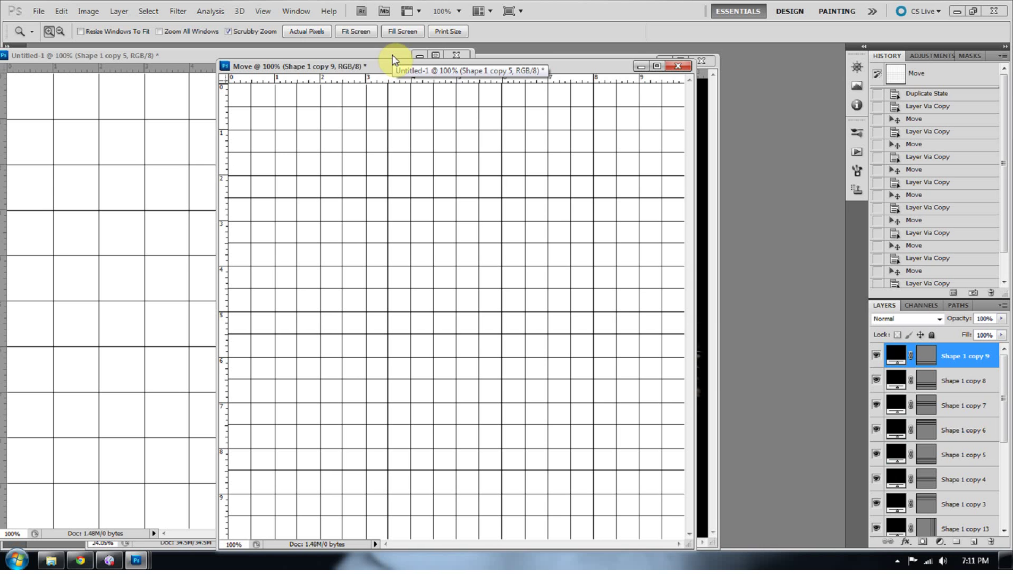
# Close the Move and Untitled-1 grid documents without saving, and dismiss the Windows performance notification
pyautogui.click(677, 66)
pyautogui.click(507, 215)
pyautogui.click(456, 55)
pyautogui.click(506, 212)
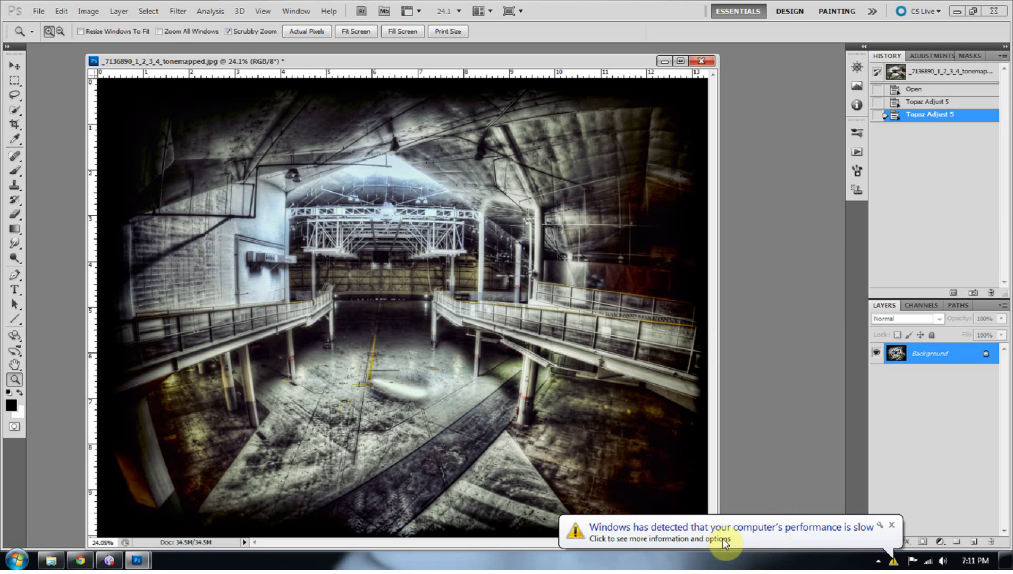
pyautogui.click(892, 525)
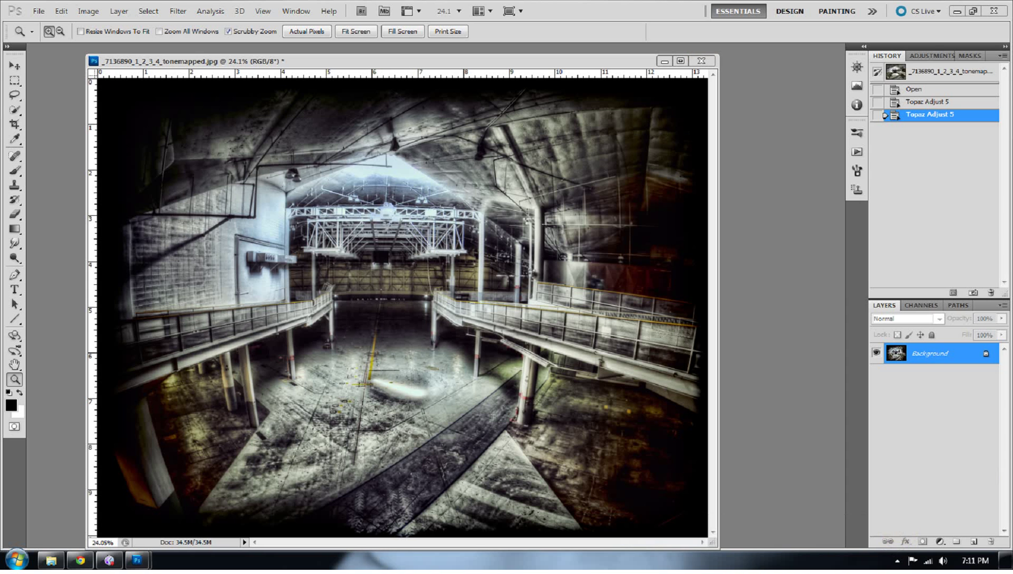